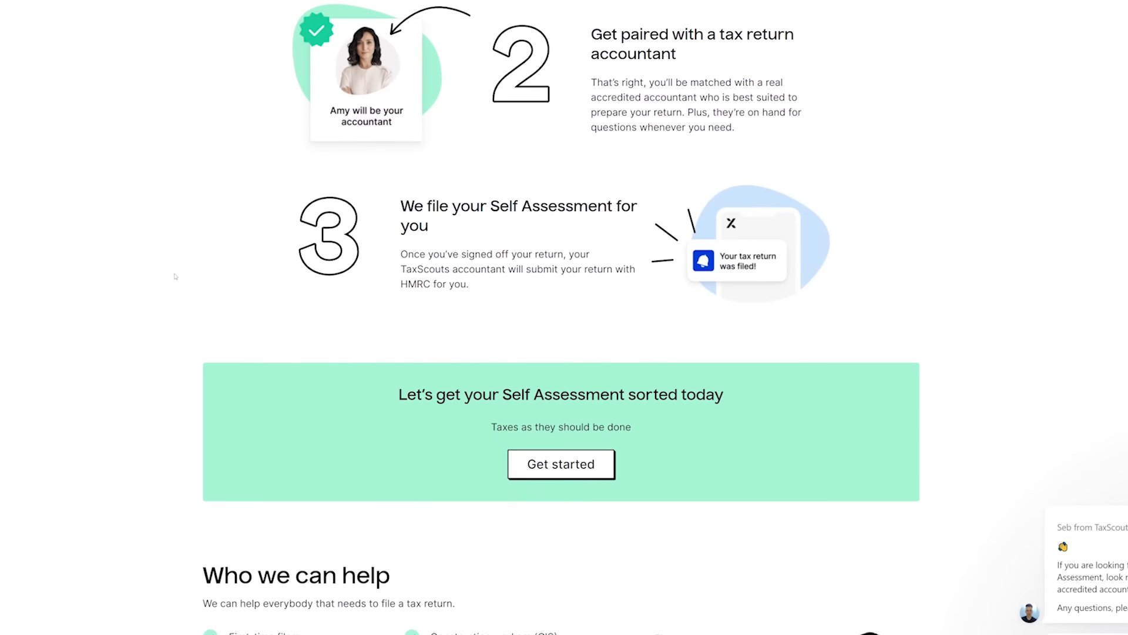
# Step: Review the Self Assessment page's sections on who it helps, cost, what is included, common questions and service comparison
pyautogui.scroll(-5, 175, 276)
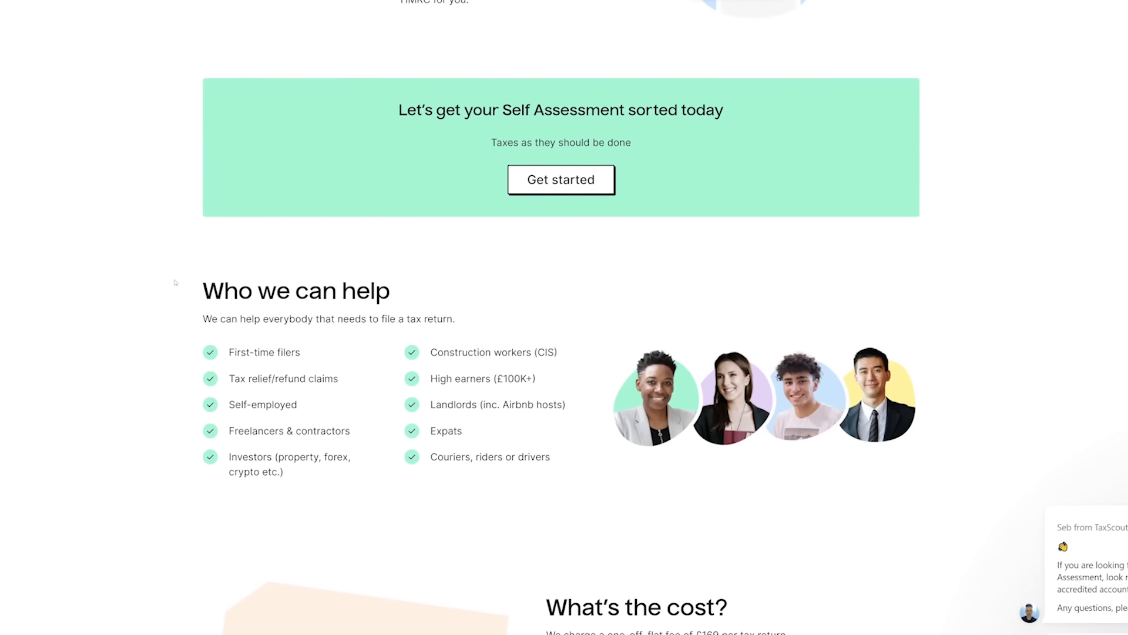
pyautogui.scroll(-5, 175, 282)
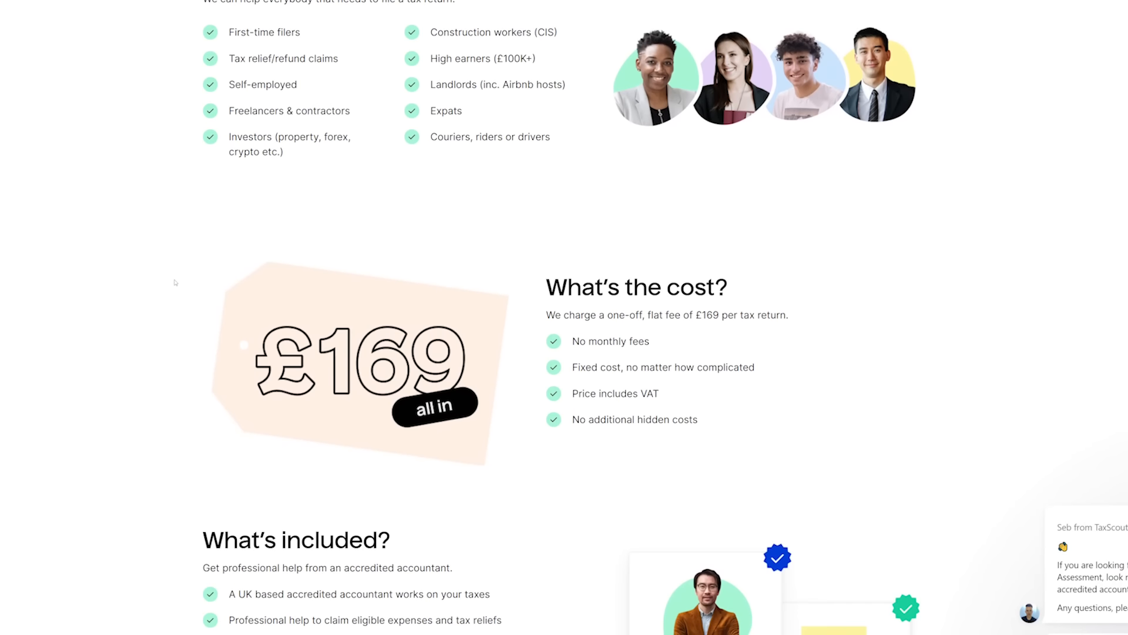
pyautogui.scroll(-5, 175, 283)
pyautogui.scroll(-5, 175, 285)
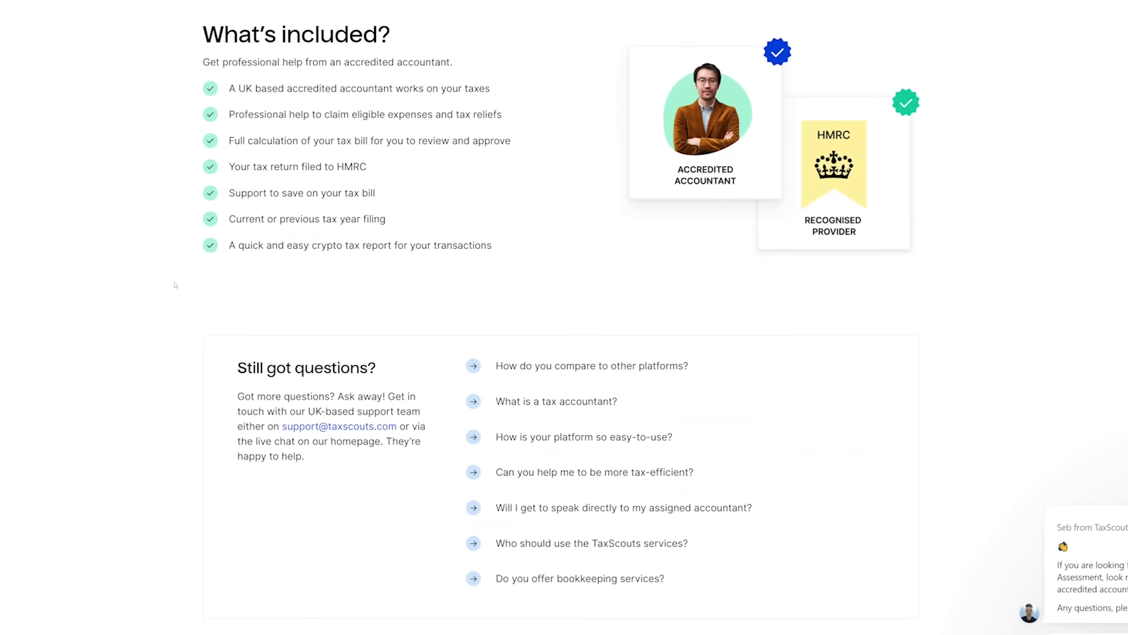
pyautogui.scroll(-5, 175, 285)
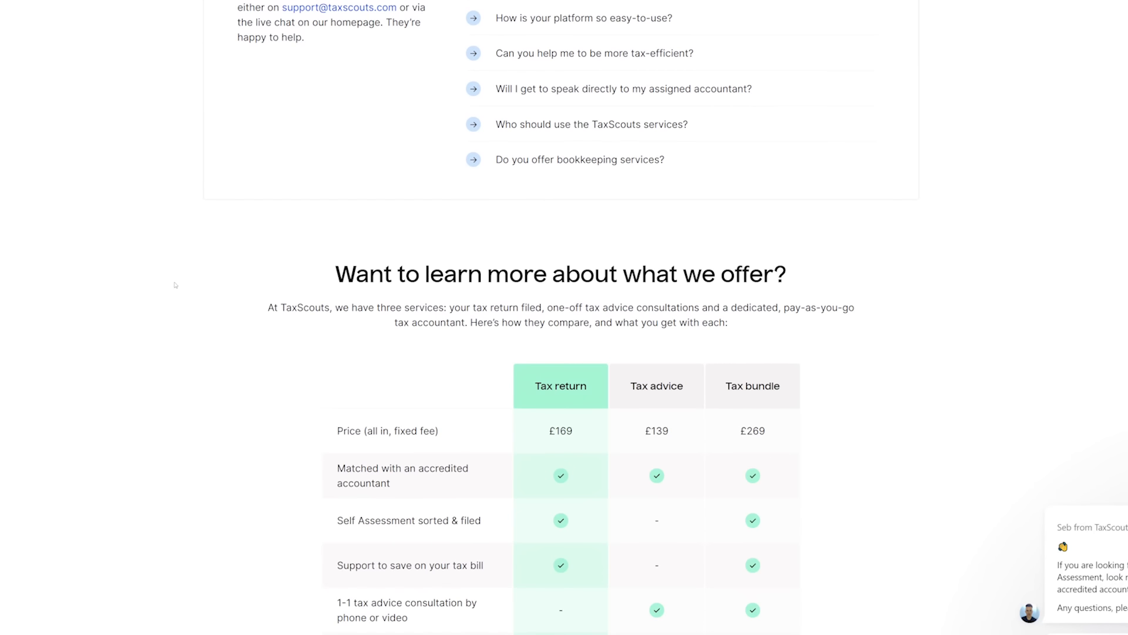
pyautogui.scroll(-5, 175, 285)
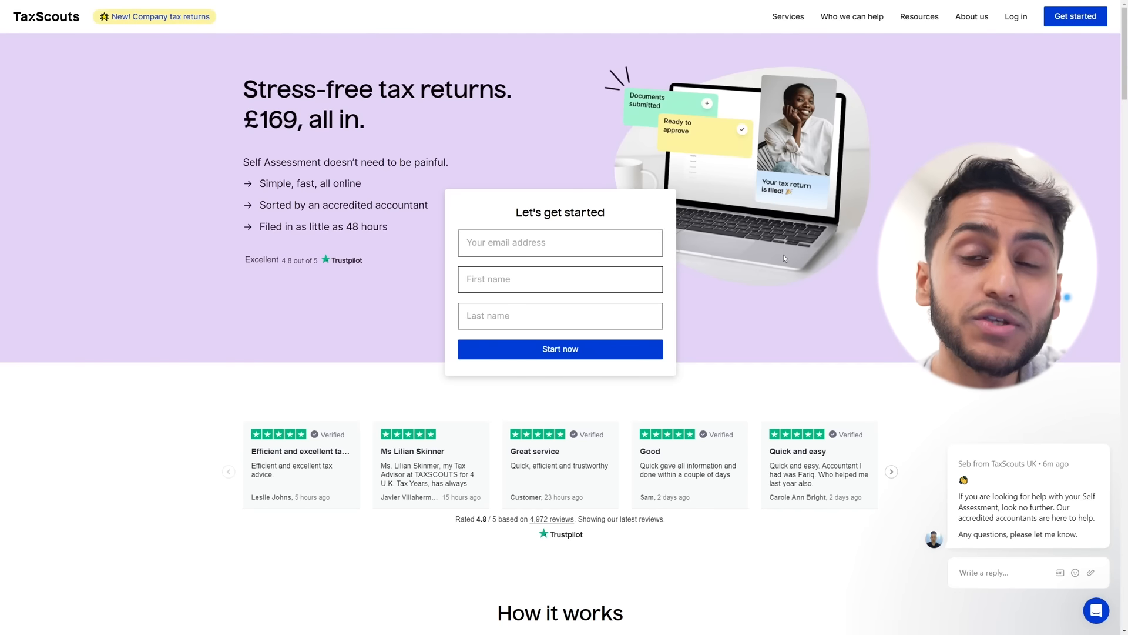
# Step: Sign up with the email address, first name, last name and a chosen password, agreeing to the terms of service and privacy policy
pyautogui.click(546, 243)
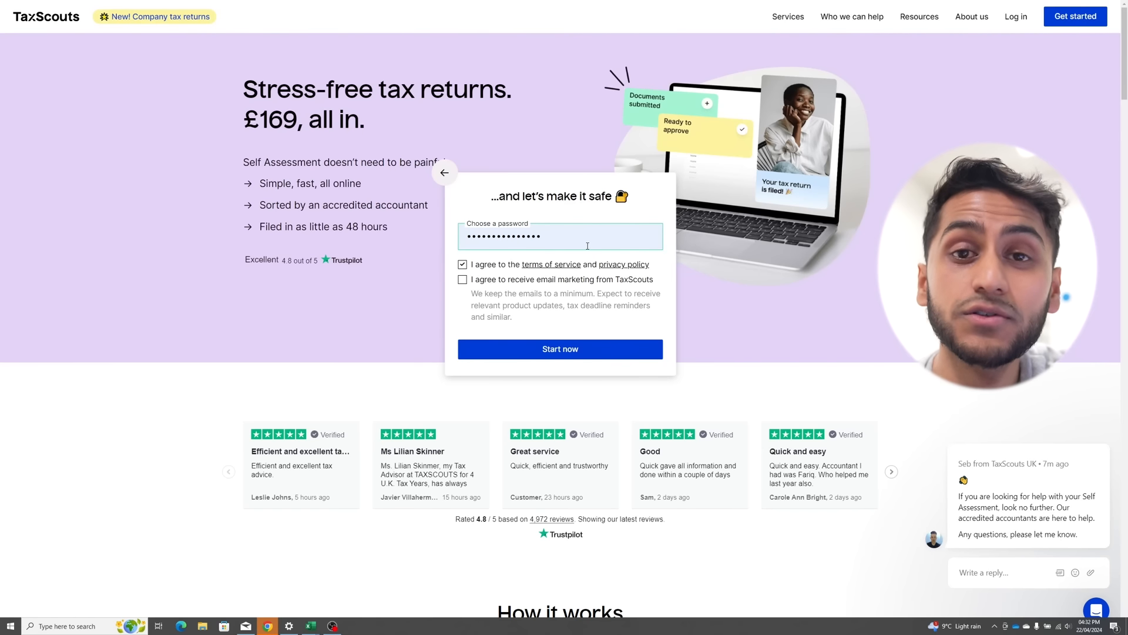
pyautogui.click(575, 360)
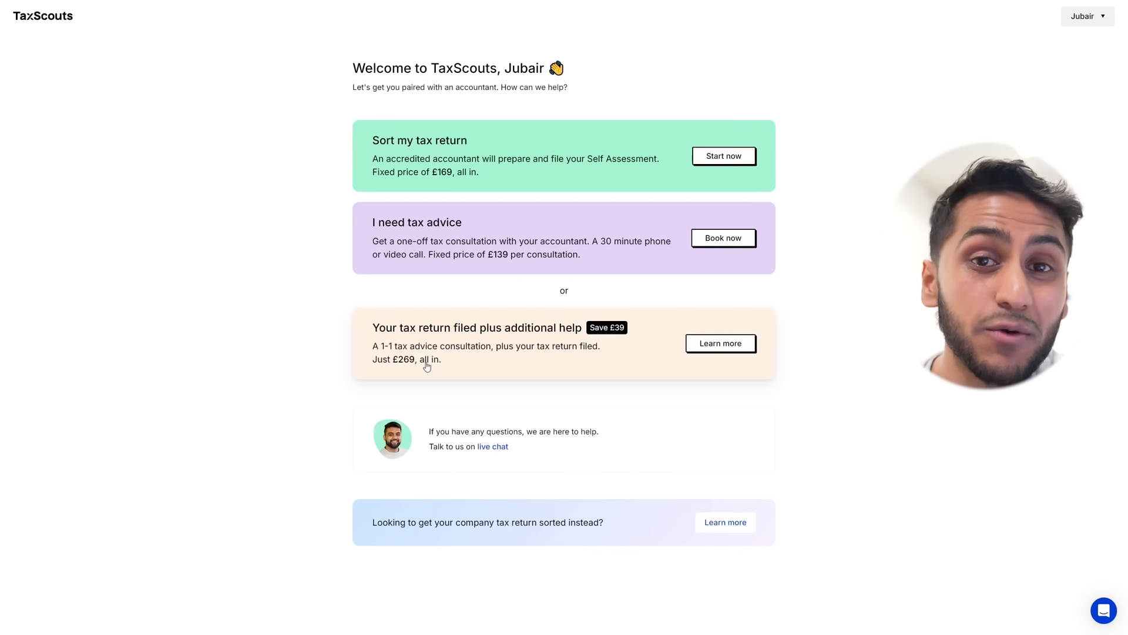
# Step: Start the Sort my tax return service for the 2023/24 tax year
pyautogui.hotkey('ctrl', '+')
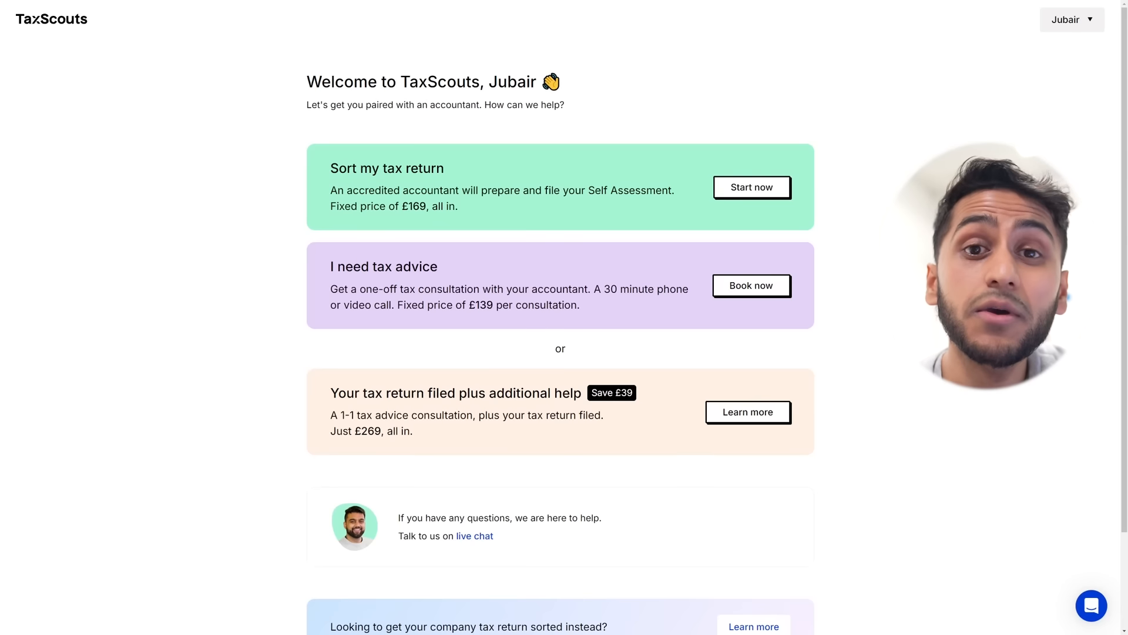
pyautogui.click(760, 192)
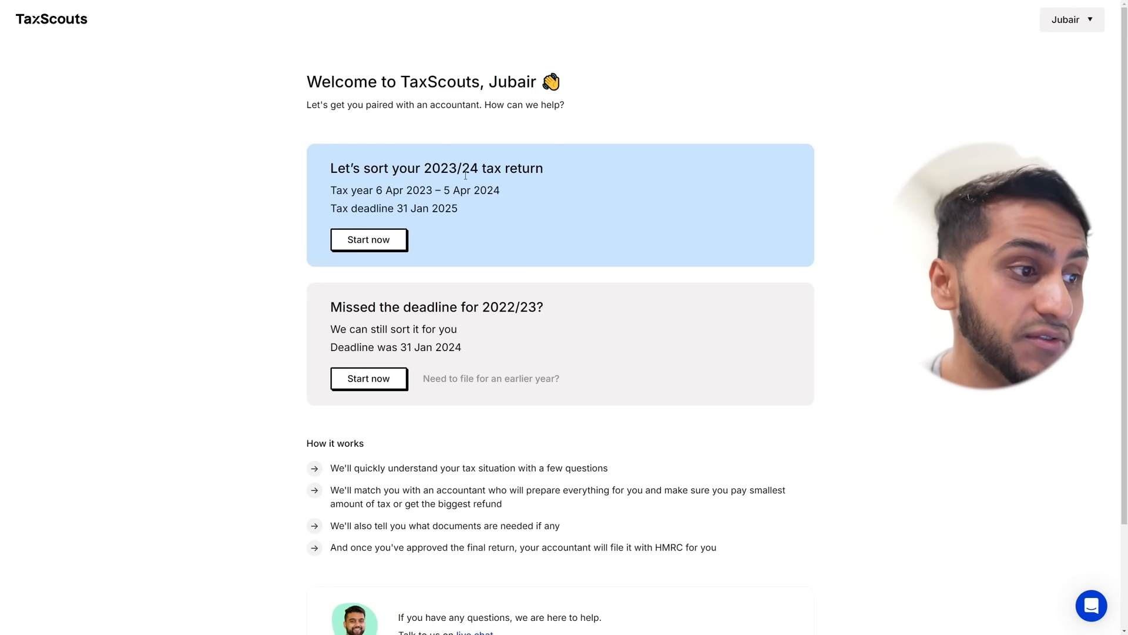
pyautogui.click(383, 241)
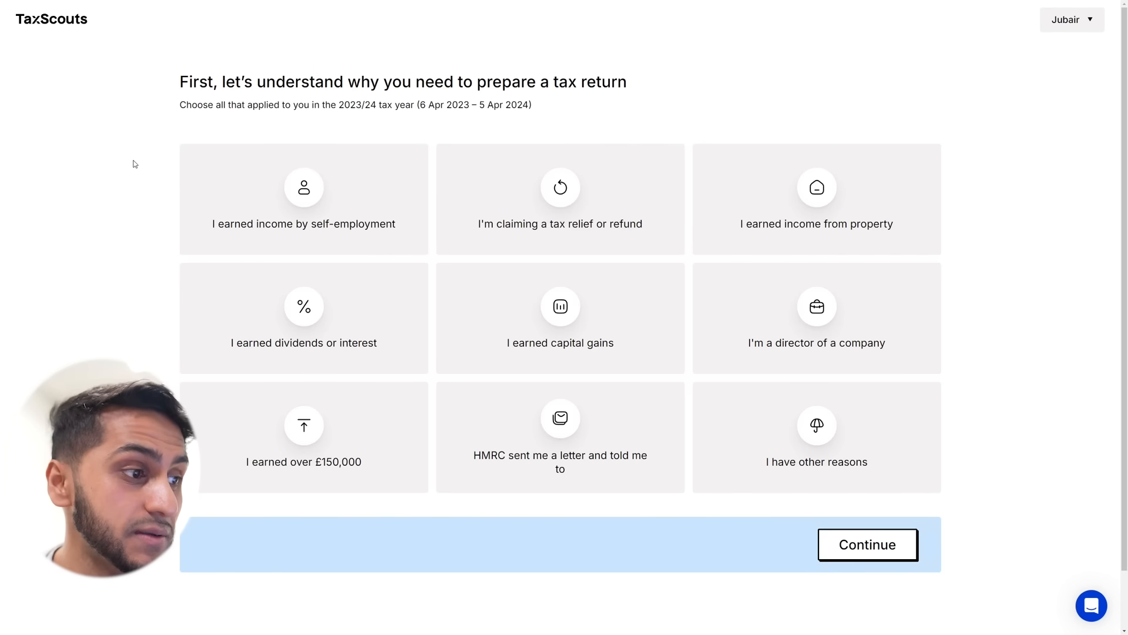
# Step: Add self-employment income as a reason for the tax return, described as Freelancer / Contract worker, and save it
pyautogui.moveTo(217, 232)
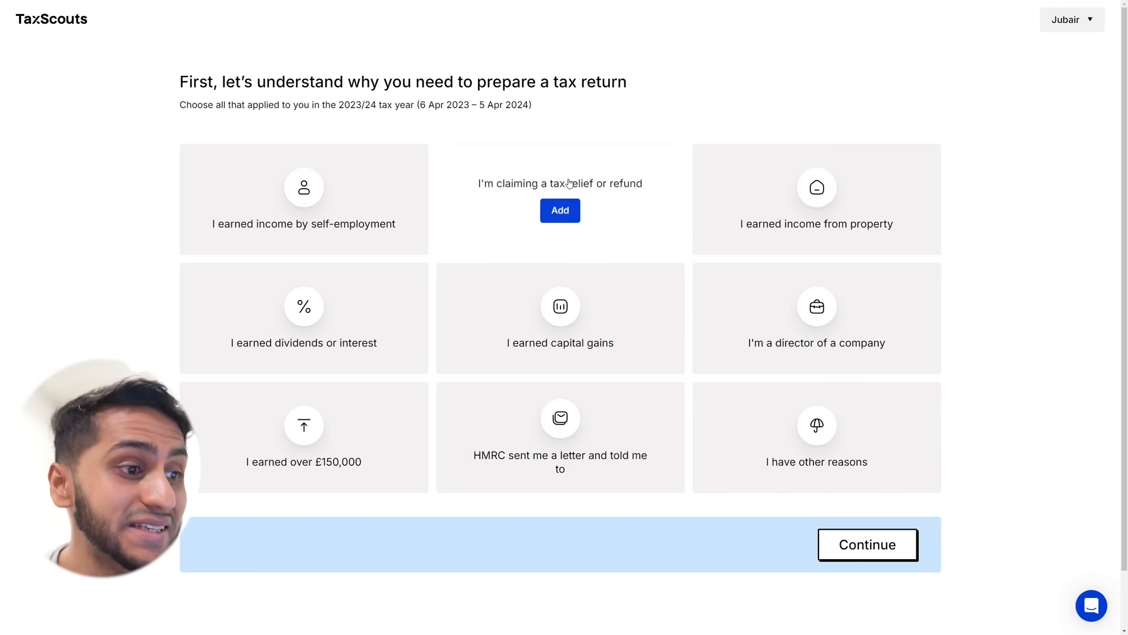
pyautogui.moveTo(866, 275)
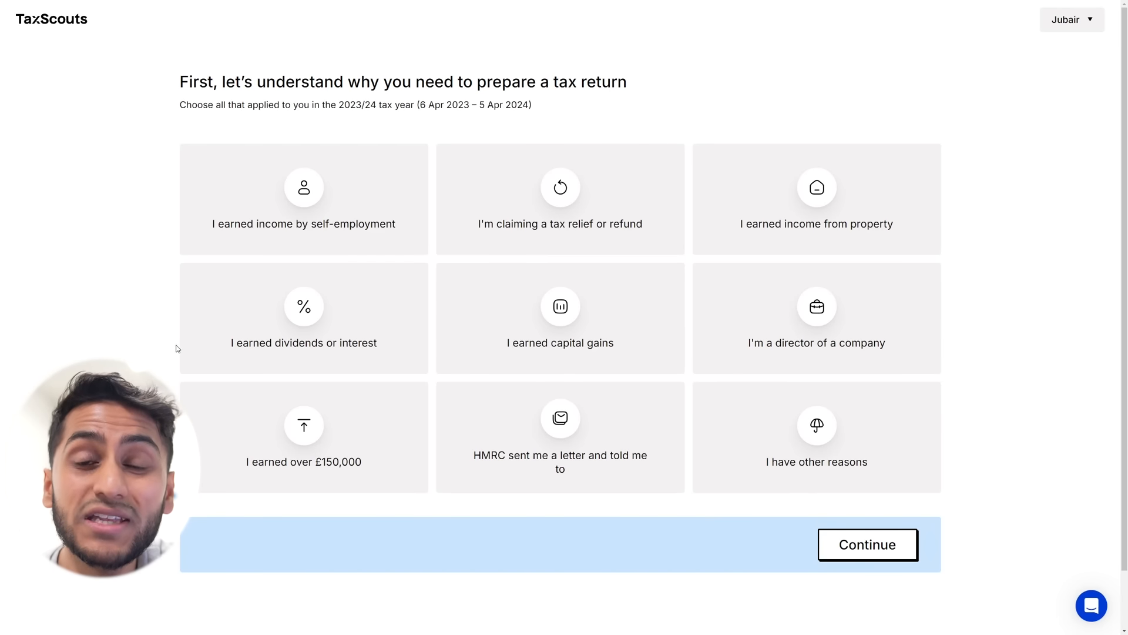
pyautogui.moveTo(536, 331)
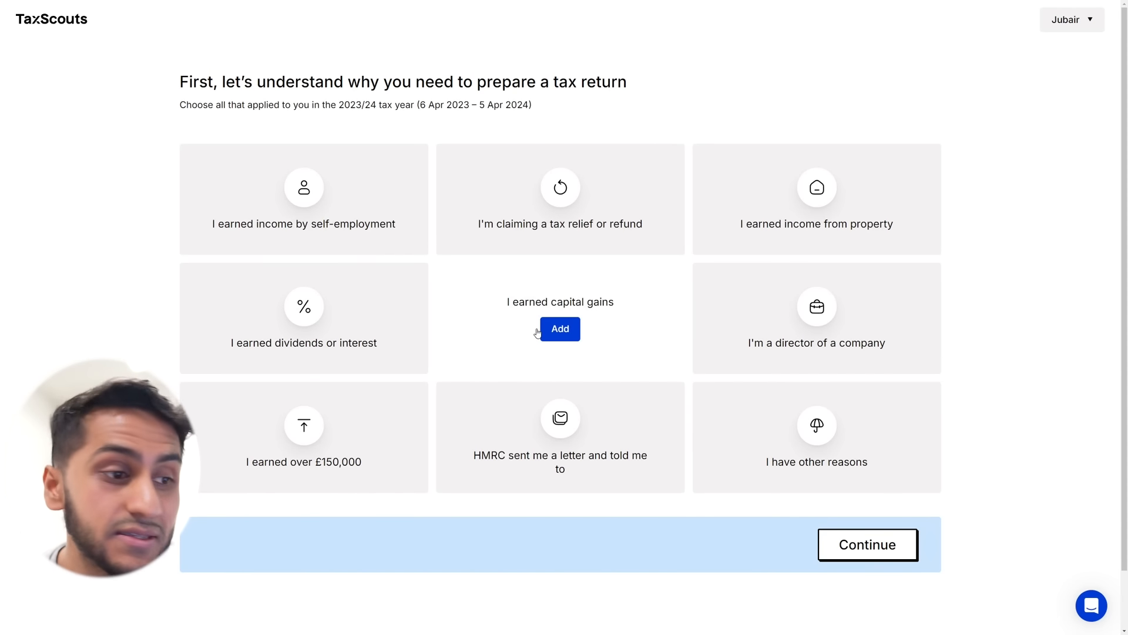
pyautogui.moveTo(812, 348)
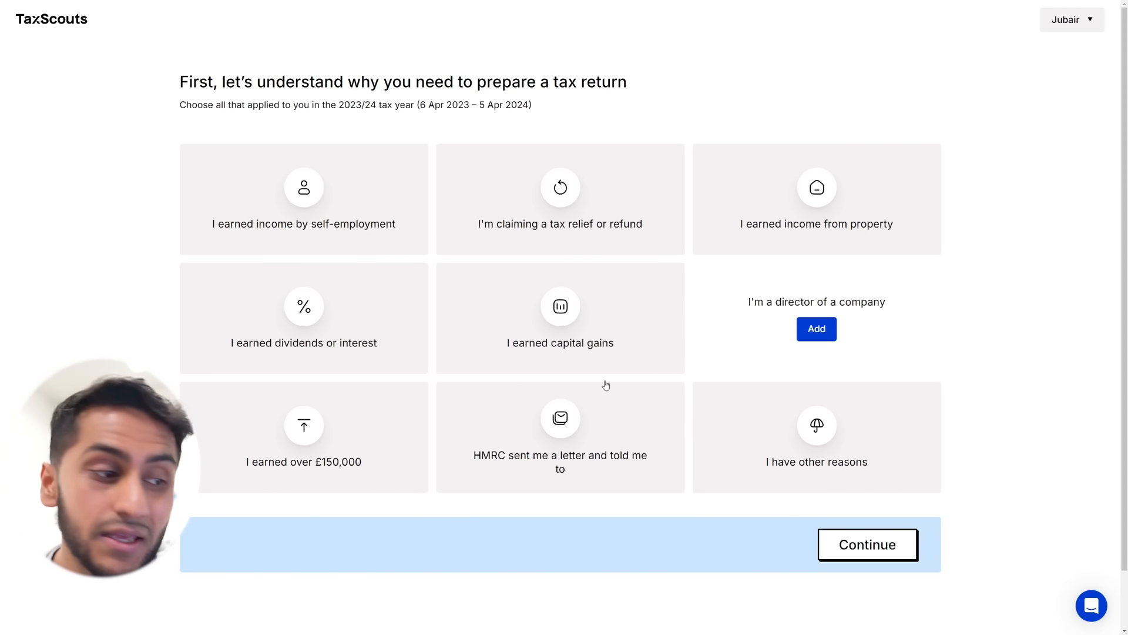
pyautogui.moveTo(256, 478)
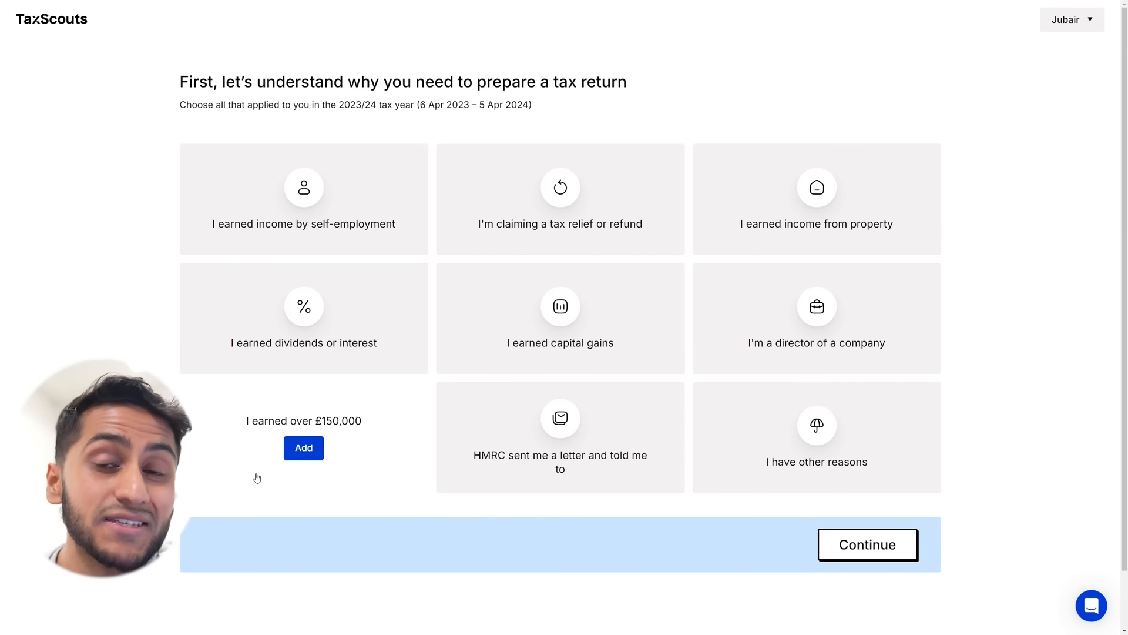
pyautogui.moveTo(560, 482)
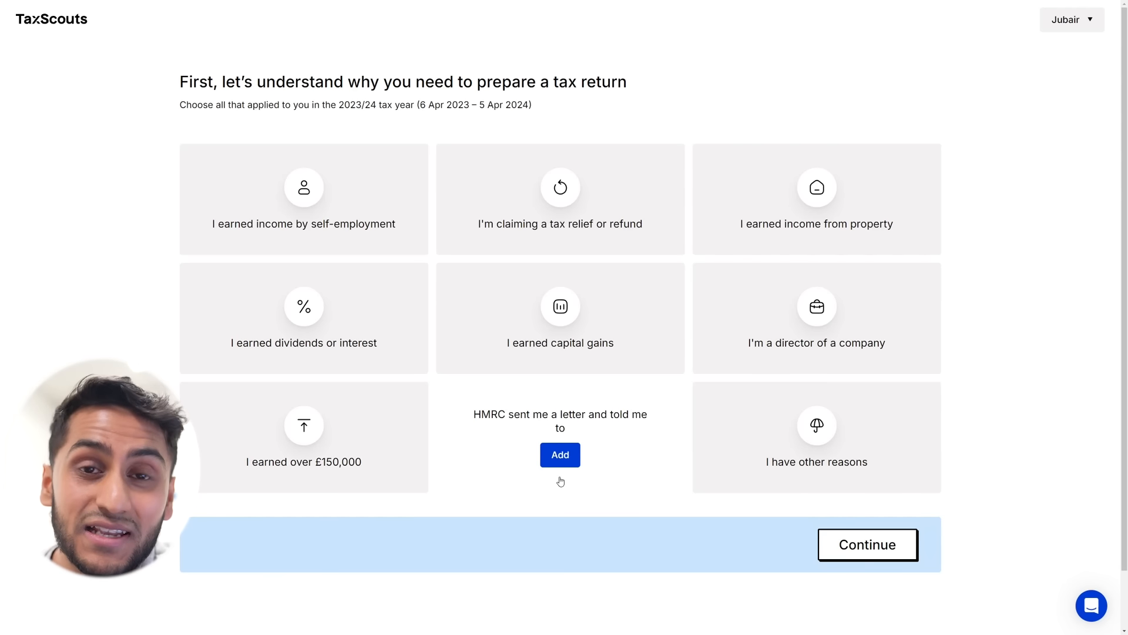
pyautogui.moveTo(305, 219)
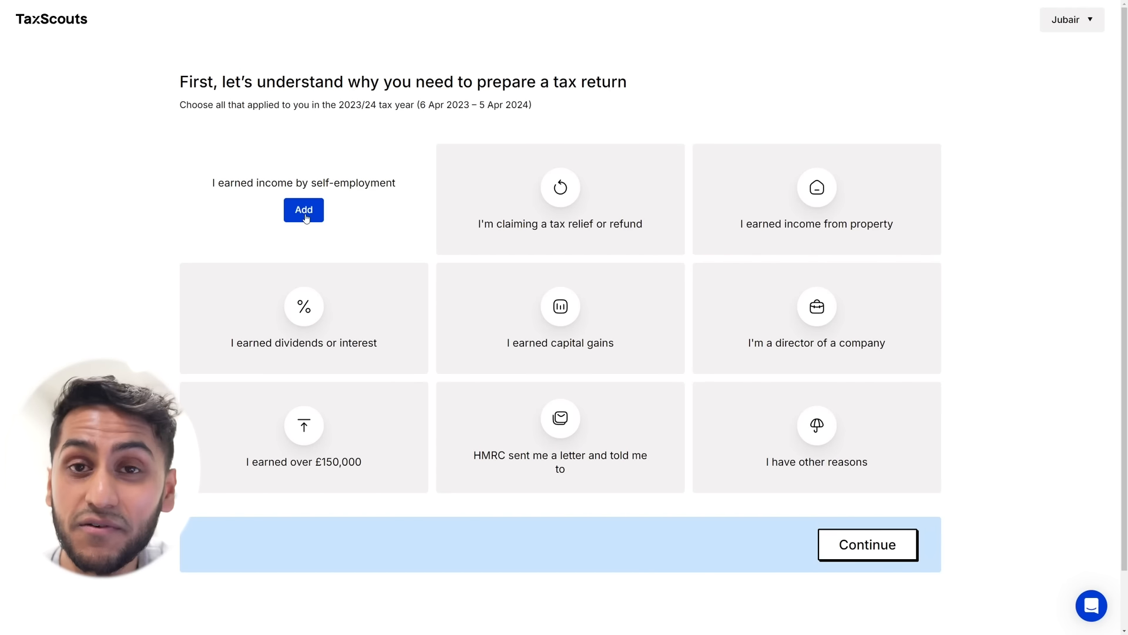
pyautogui.click(305, 213)
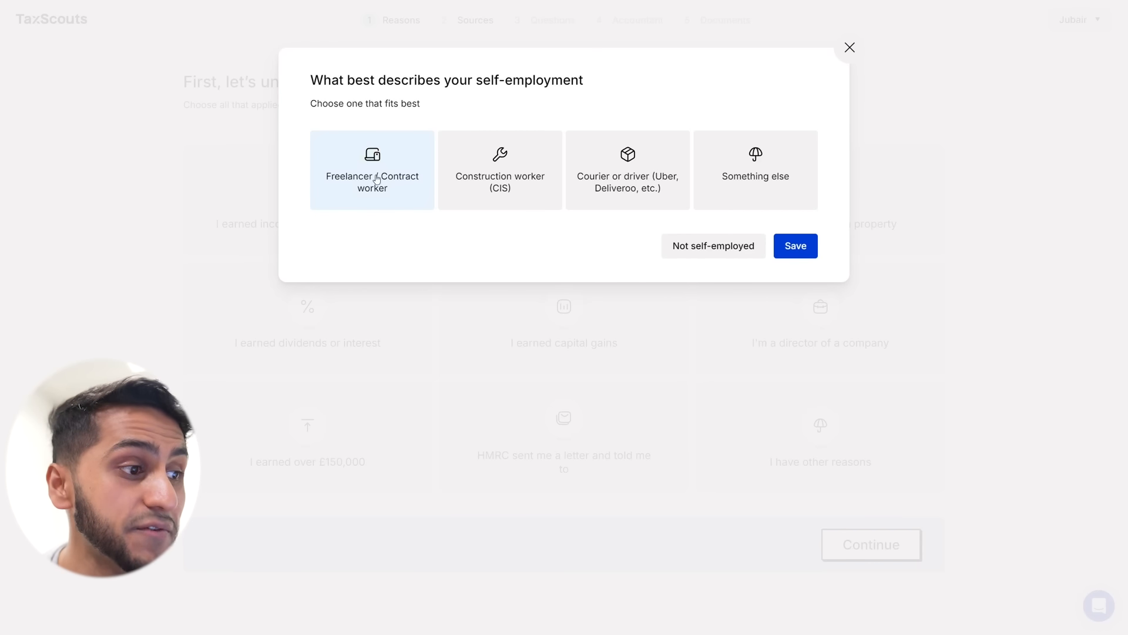
pyautogui.click(394, 198)
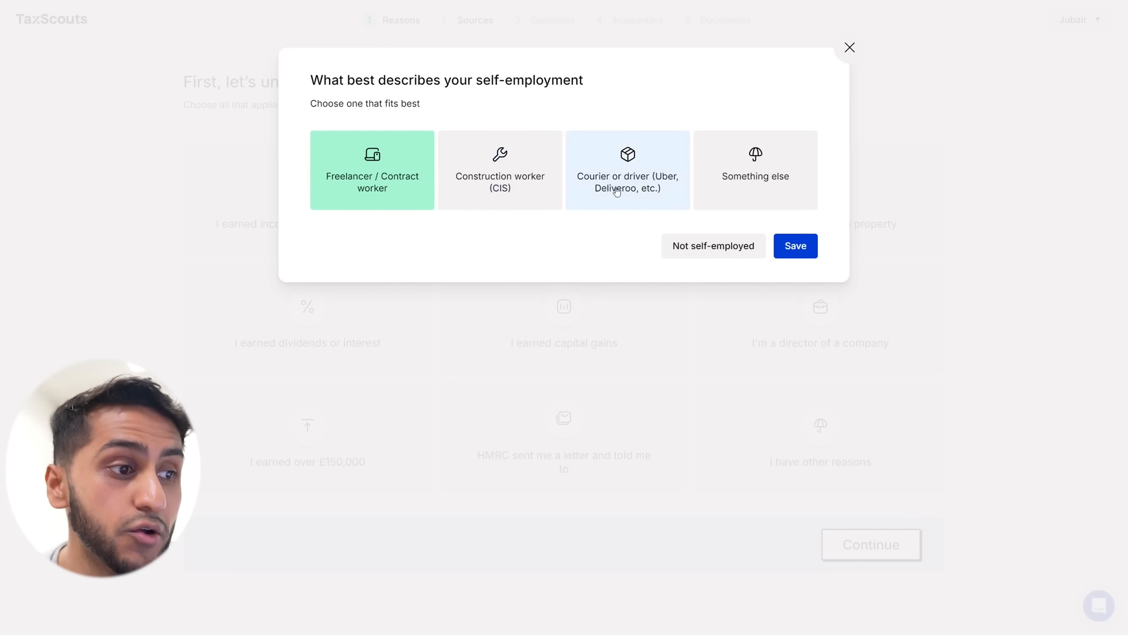
pyautogui.click(788, 247)
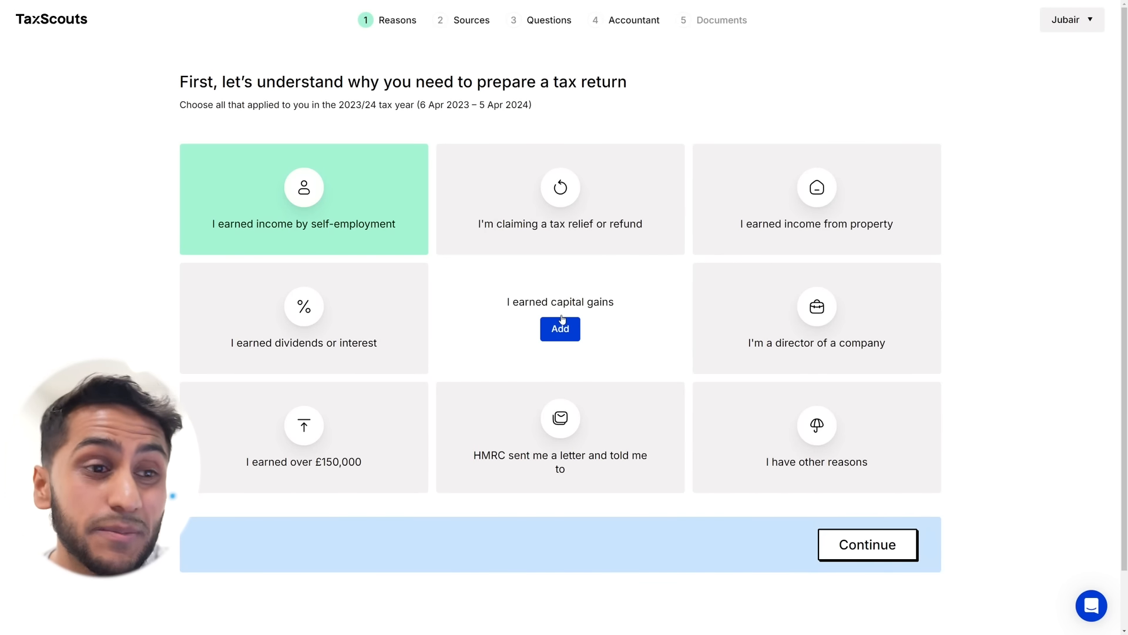
# Step: Add dividends or interest and capital gains as further reasons, and continue to the income sources
pyautogui.moveTo(307, 326)
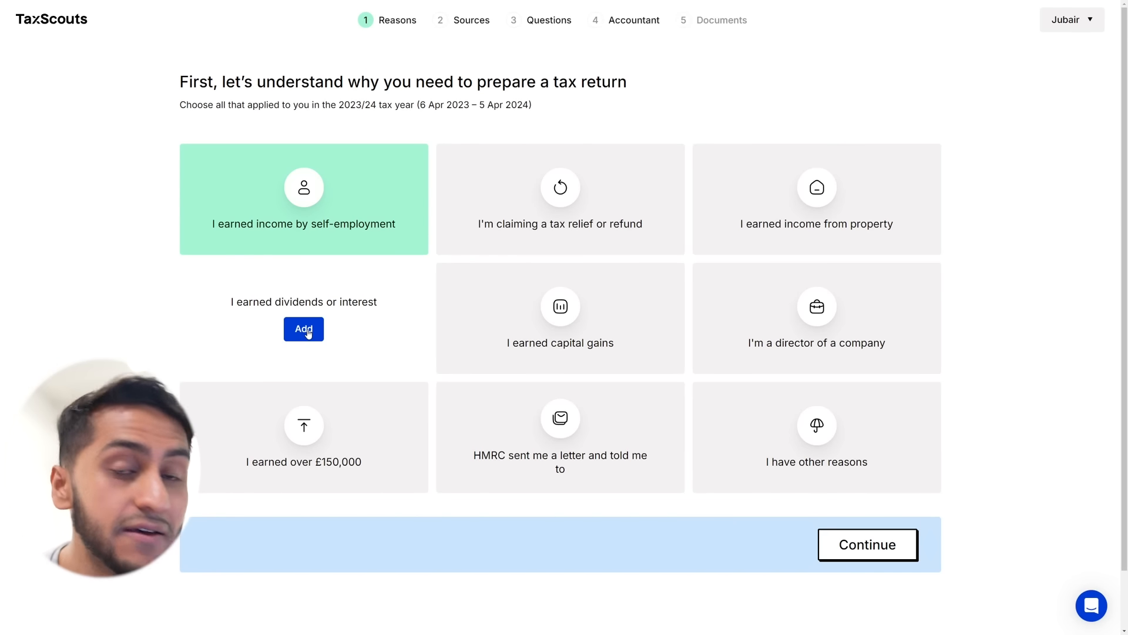
pyautogui.click(306, 331)
pyautogui.moveTo(573, 341)
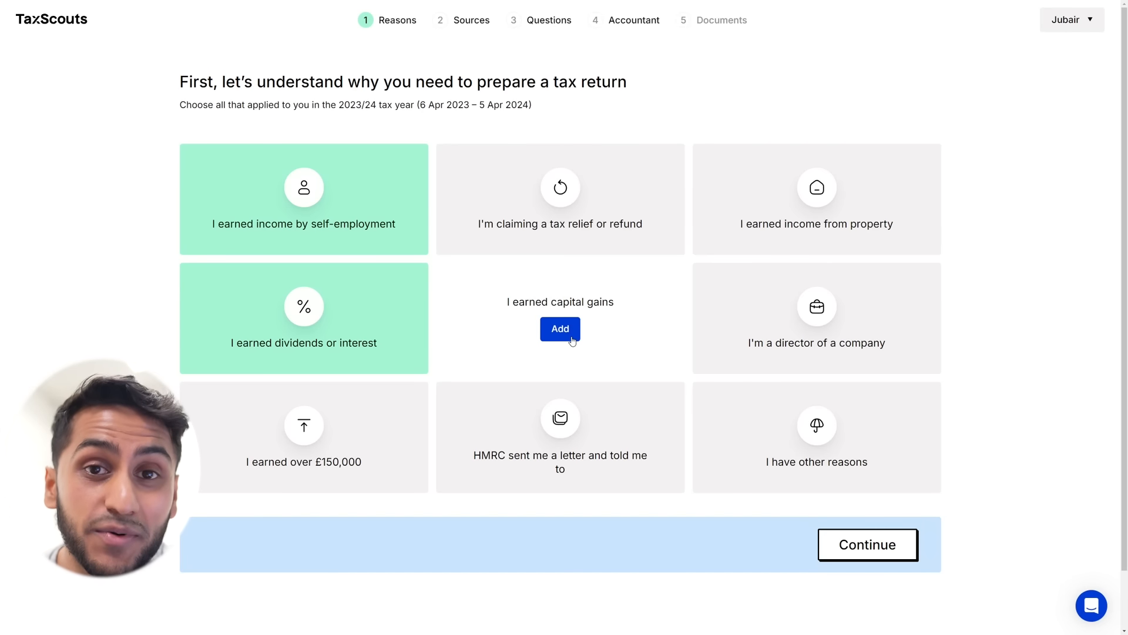
pyautogui.click(573, 341)
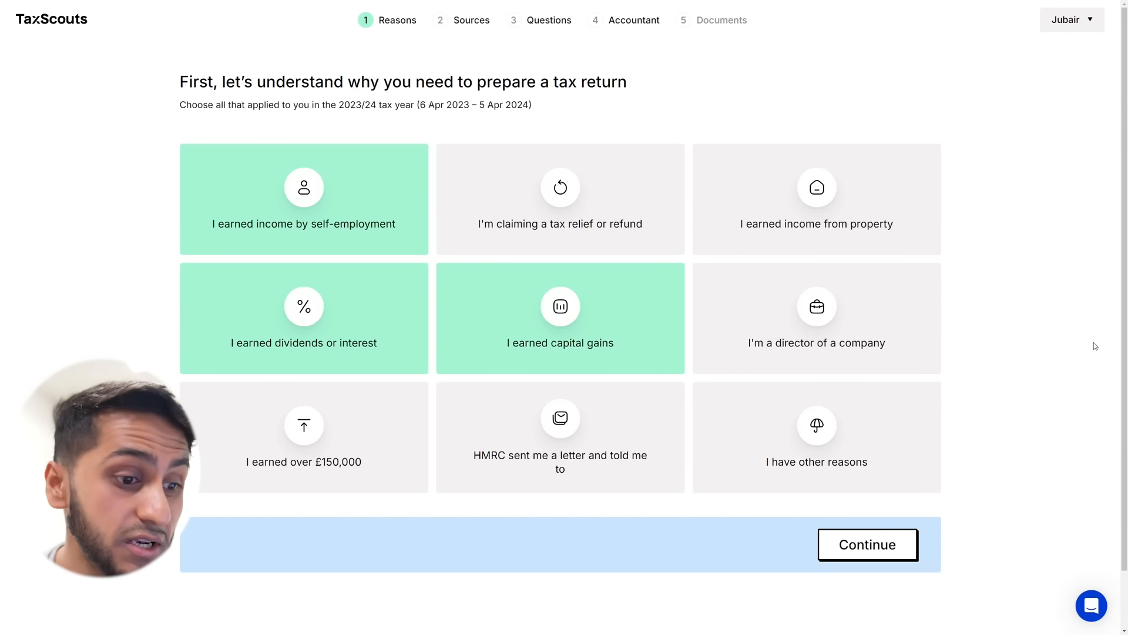
pyautogui.click(905, 543)
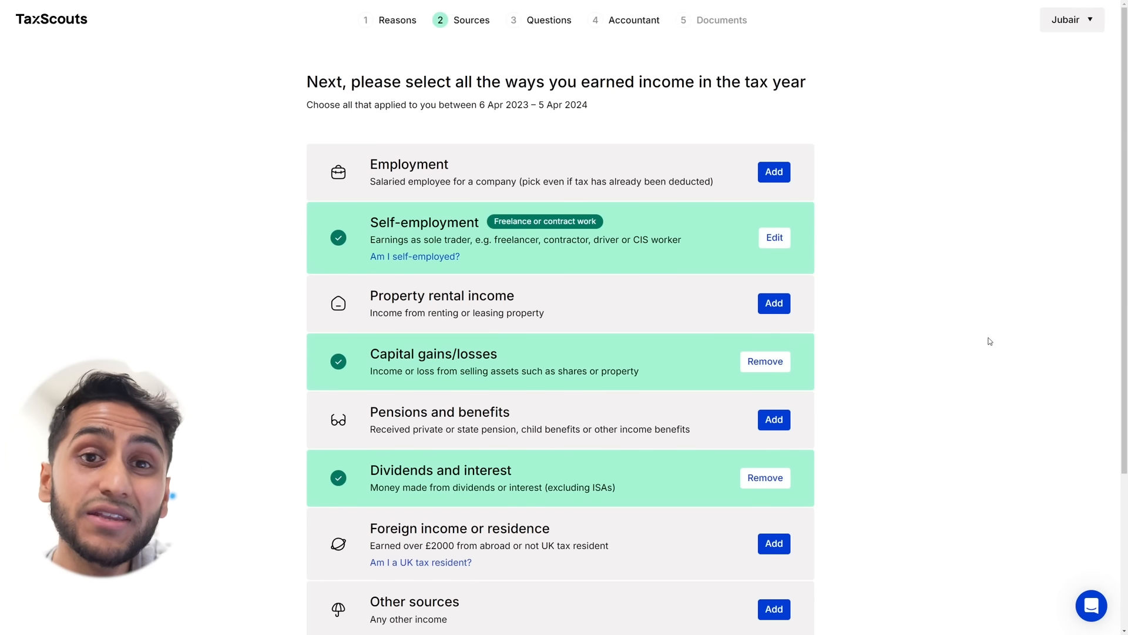
# Step: Add Other sources to the income sources, continue, and confirm that salary was earned through employment in the tax year
pyautogui.scroll(-3, 990, 340)
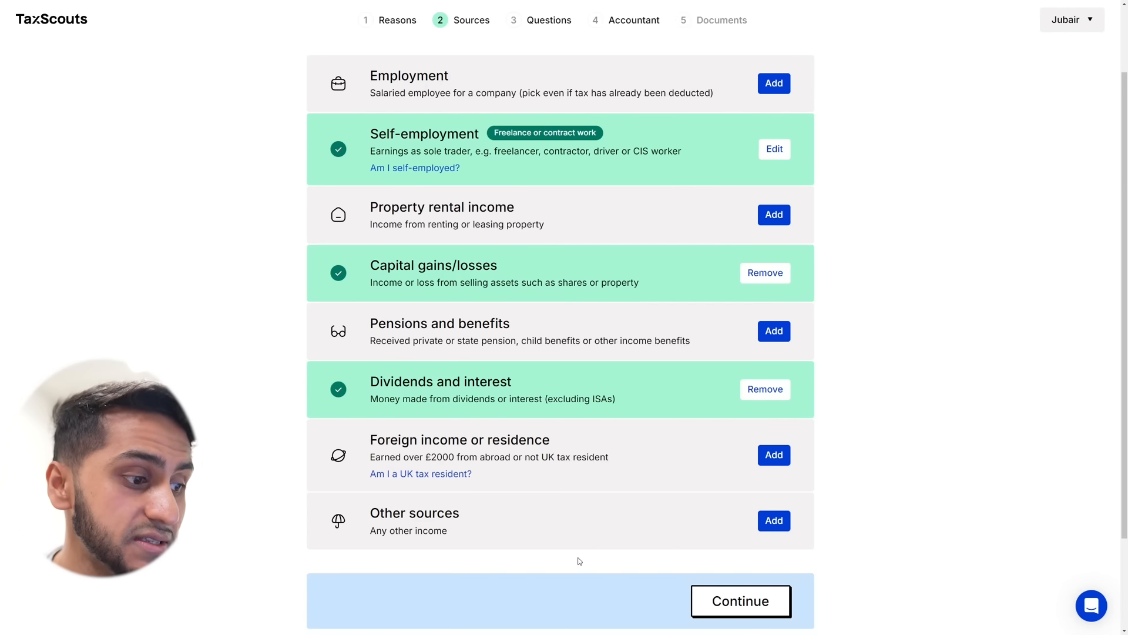
pyautogui.click(774, 521)
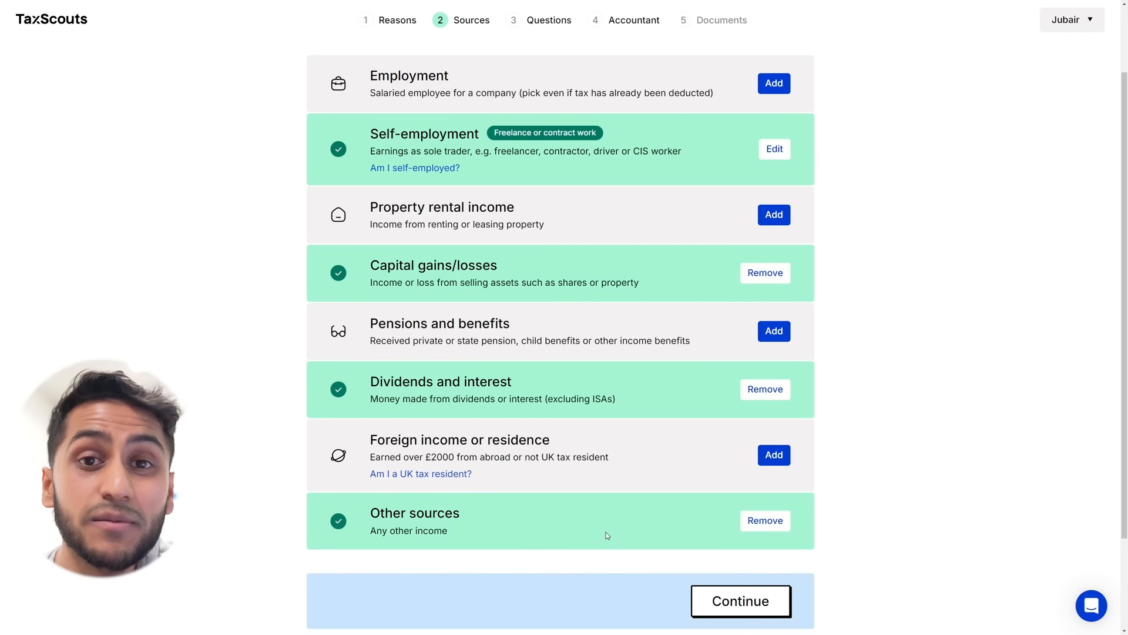
pyautogui.click(738, 612)
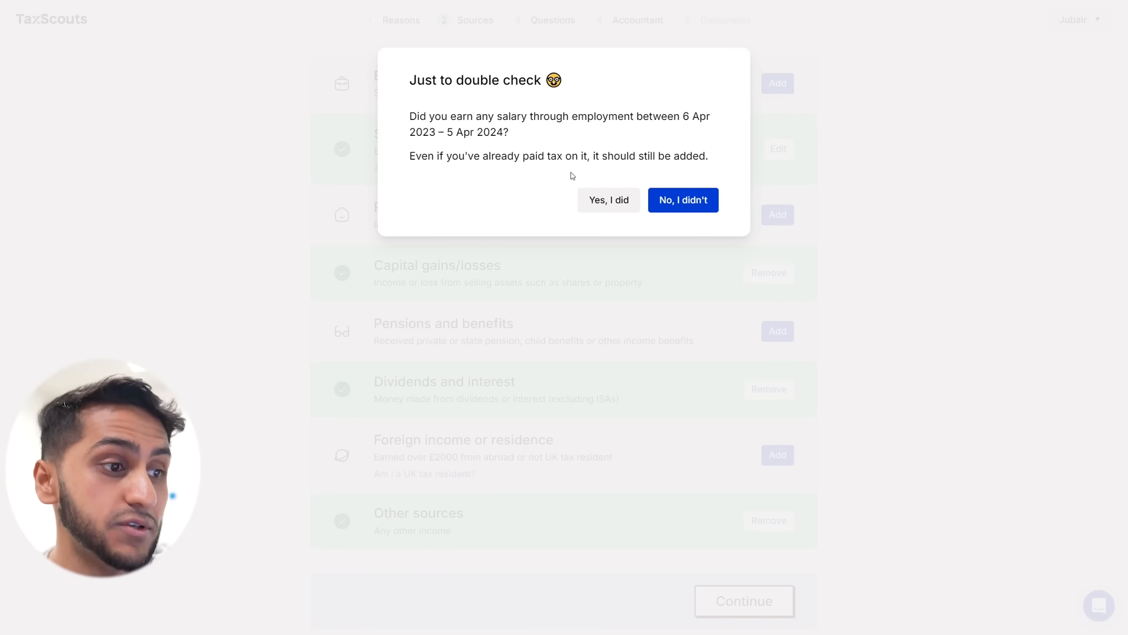
pyautogui.click(609, 201)
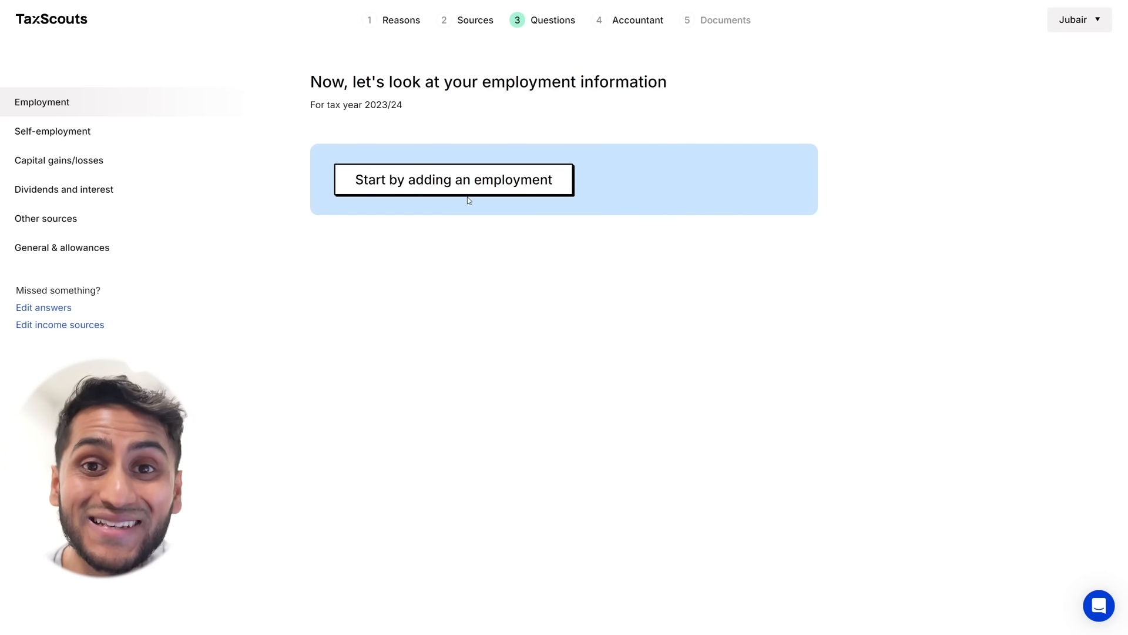
# Step: Add the University College London employment with an income of £37,775.41 and accept the employment information
pyautogui.click(491, 187)
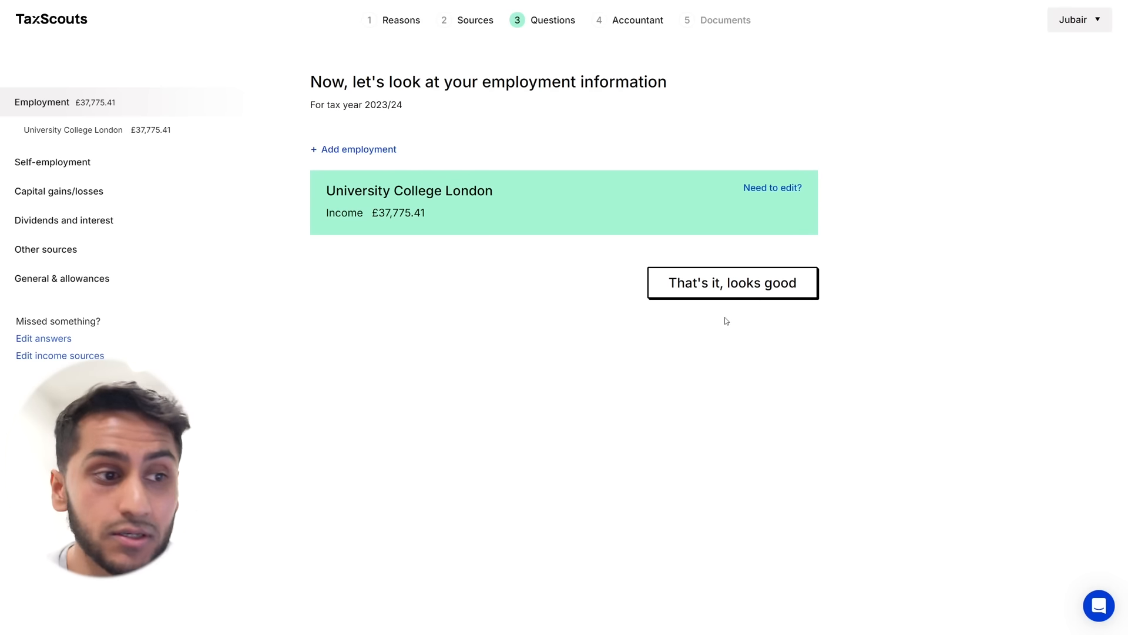
pyautogui.click(737, 291)
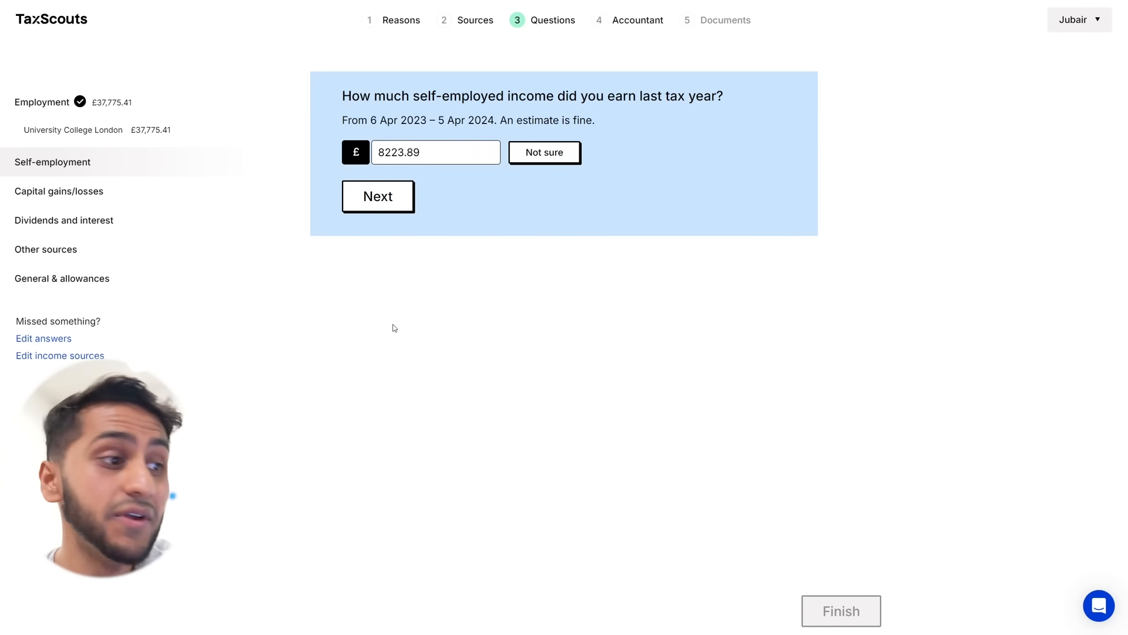
# Step: Submit £8,223.89 as self-employed income and declare total expenses under £1000 to use the Trading Allowance
pyautogui.press('Return')
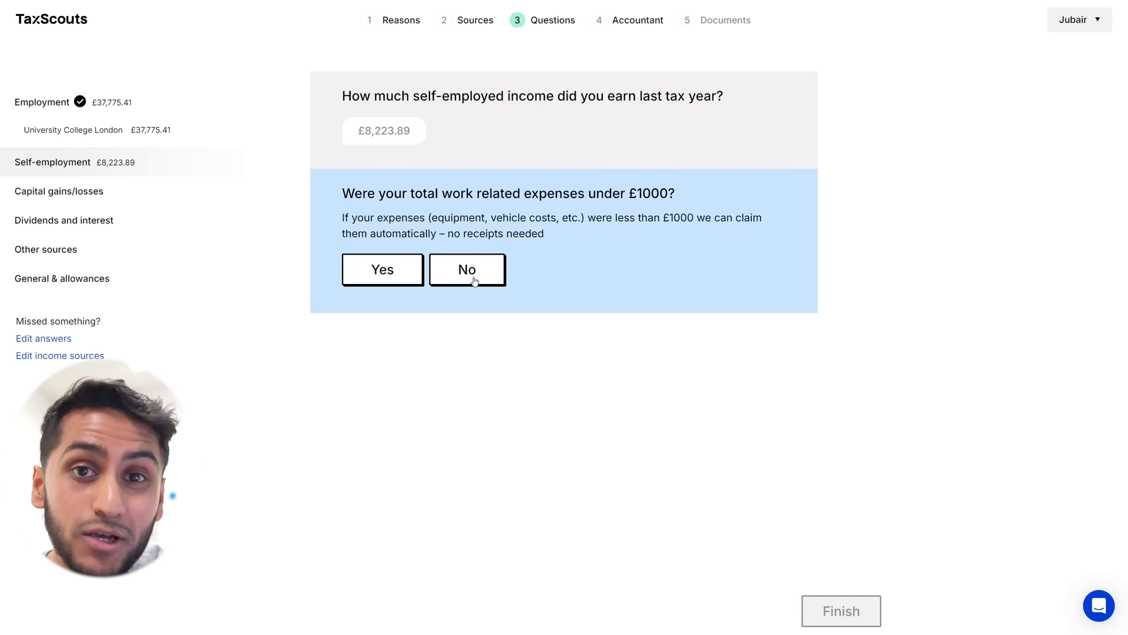
pyautogui.click(467, 269)
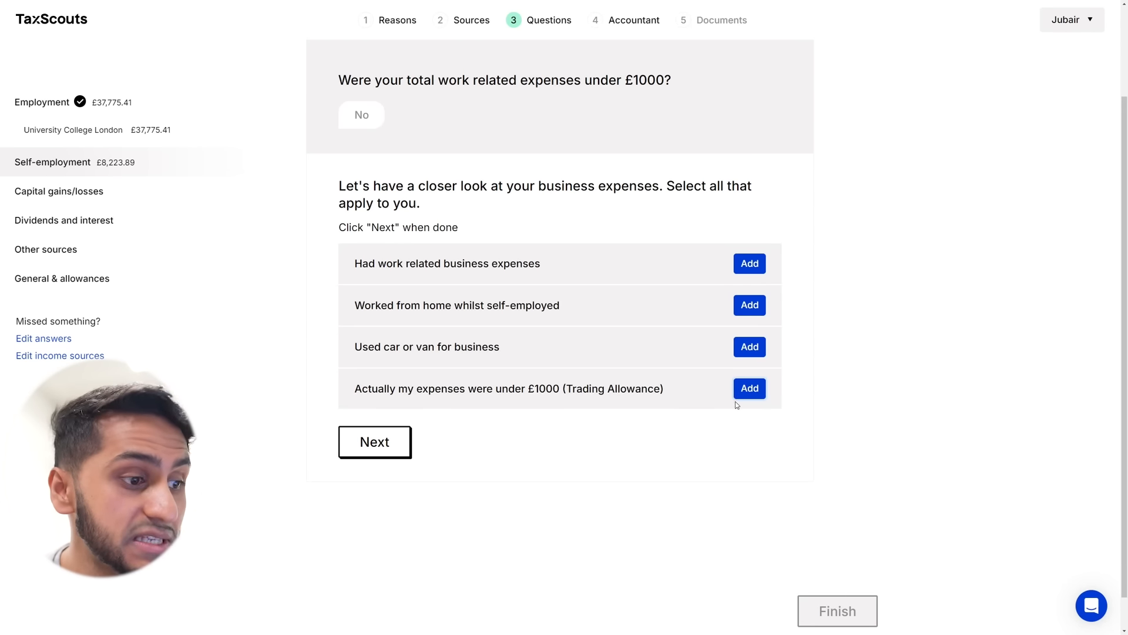
pyautogui.click(749, 391)
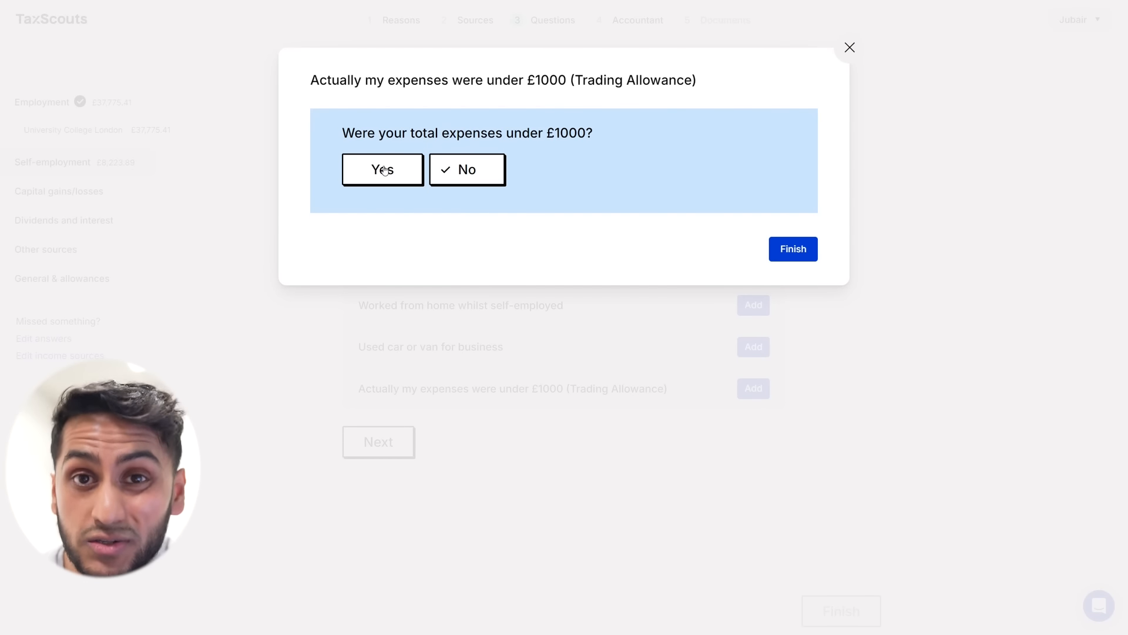
pyautogui.click(385, 171)
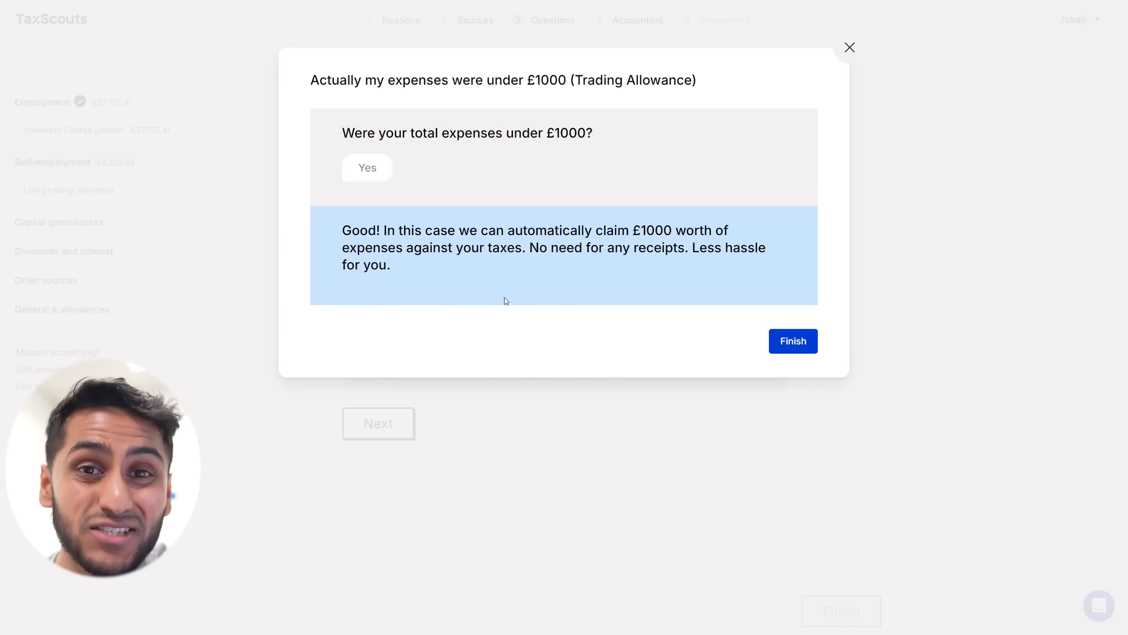
pyautogui.click(806, 345)
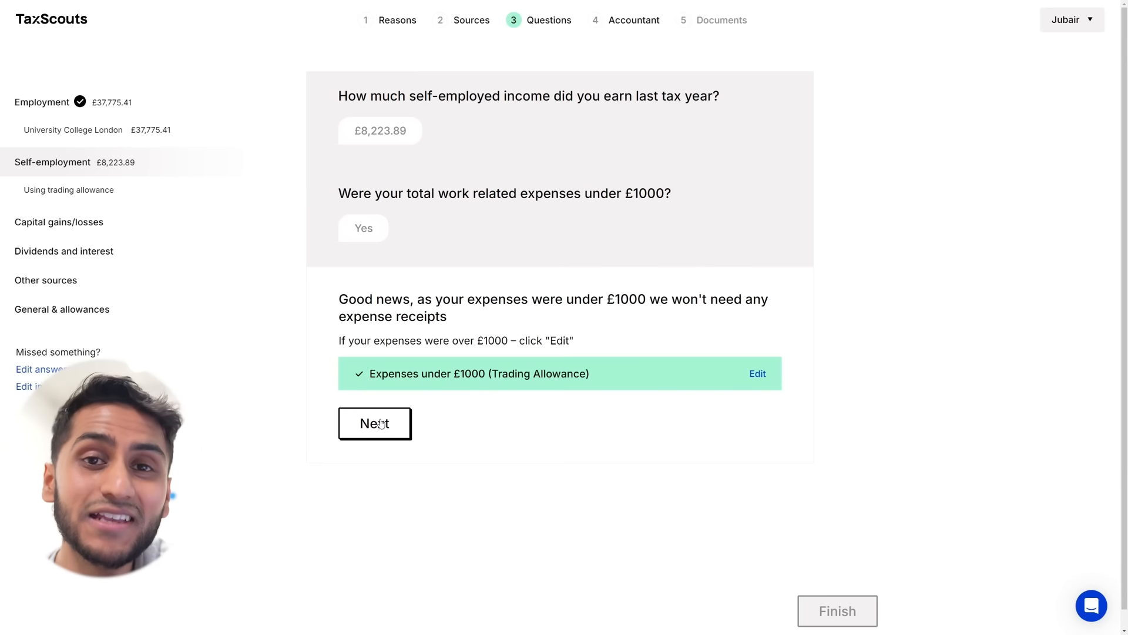
# Step: Accept the Trading Allowance and confirm both a first-time Self Assessment and online self-employment registration with HMRC
pyautogui.click(382, 423)
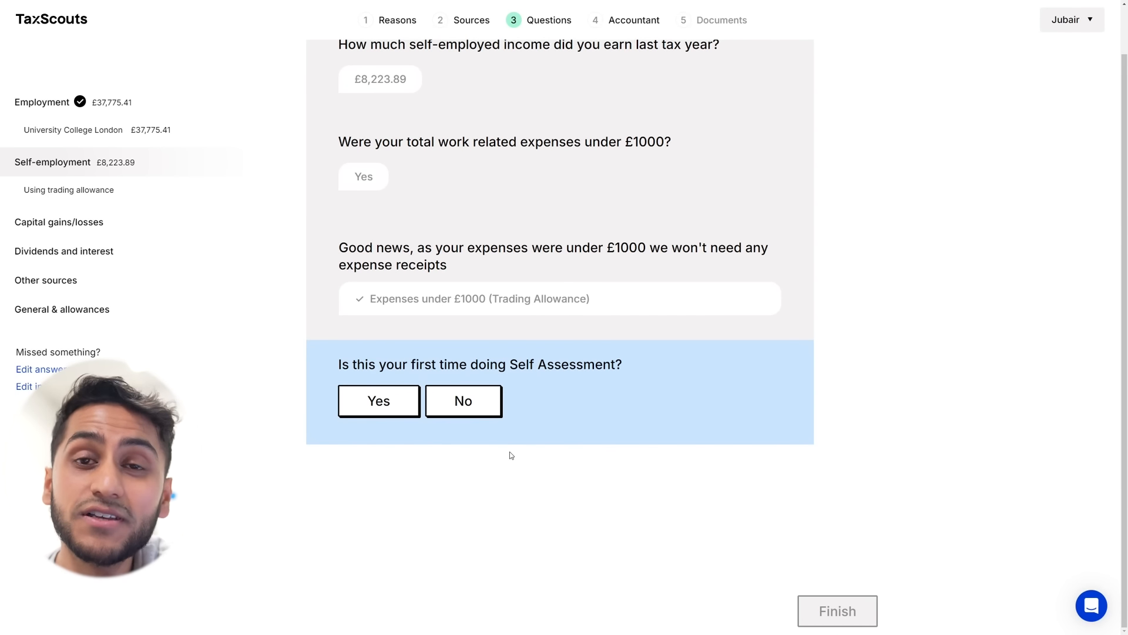
pyautogui.click(389, 407)
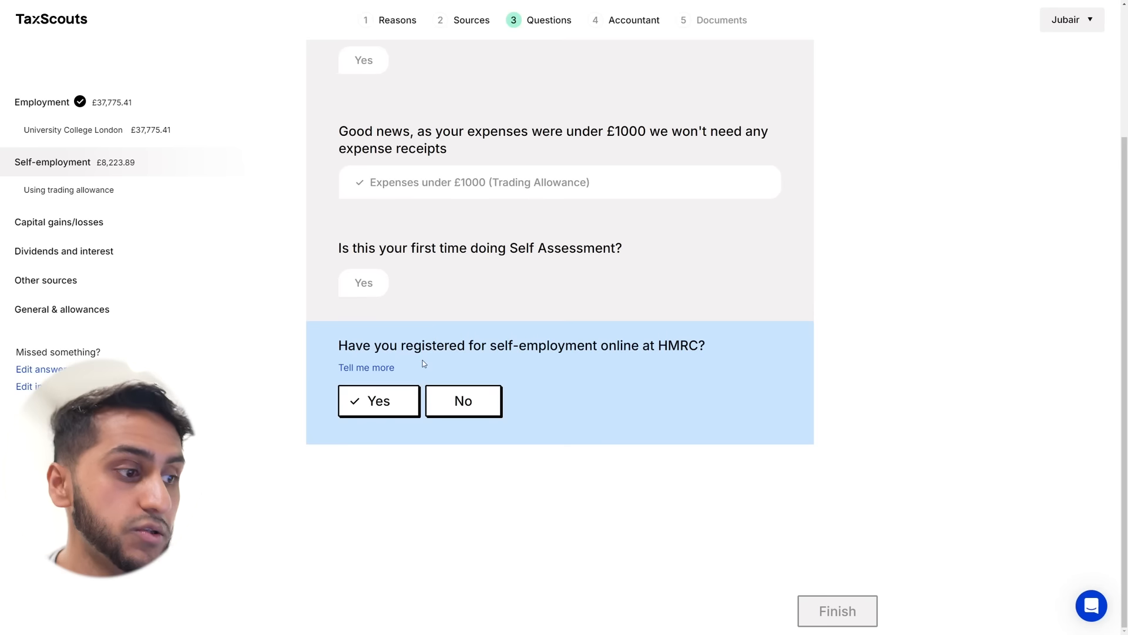
pyautogui.click(395, 412)
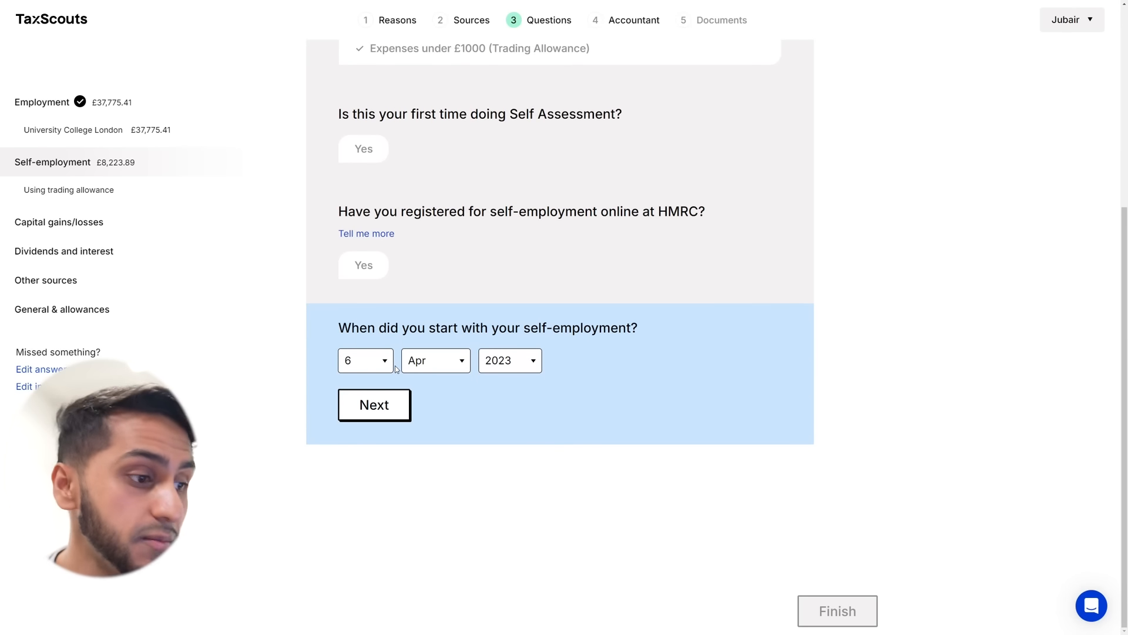
# Step: Submit 21 April 2023 as the self-employment start date
pyautogui.click(351, 367)
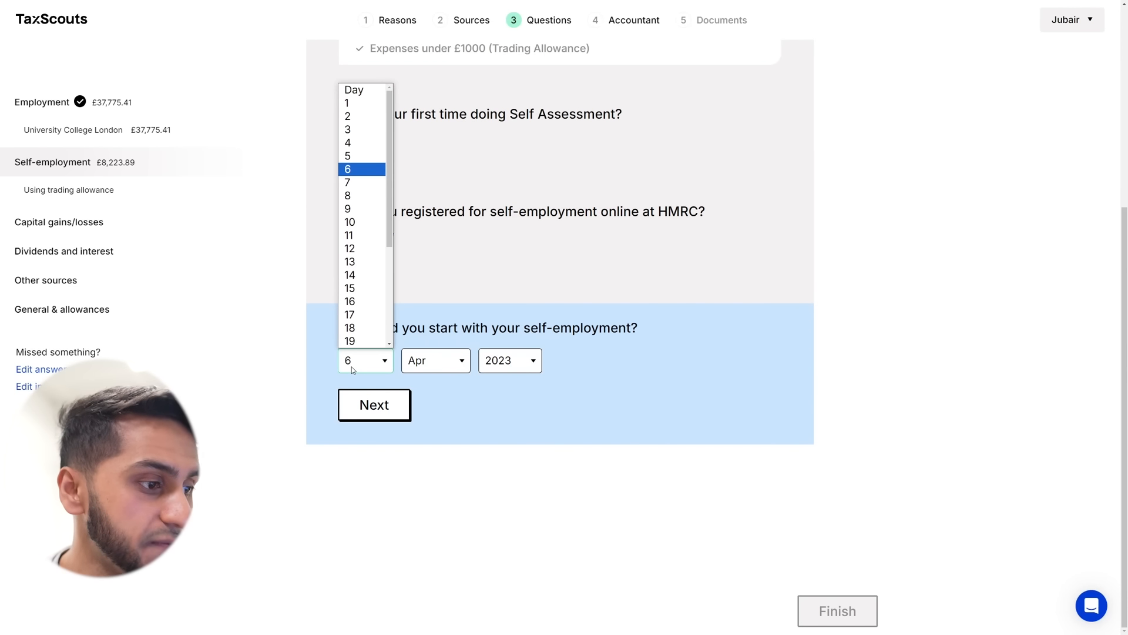
pyautogui.scroll(-1, 365, 290)
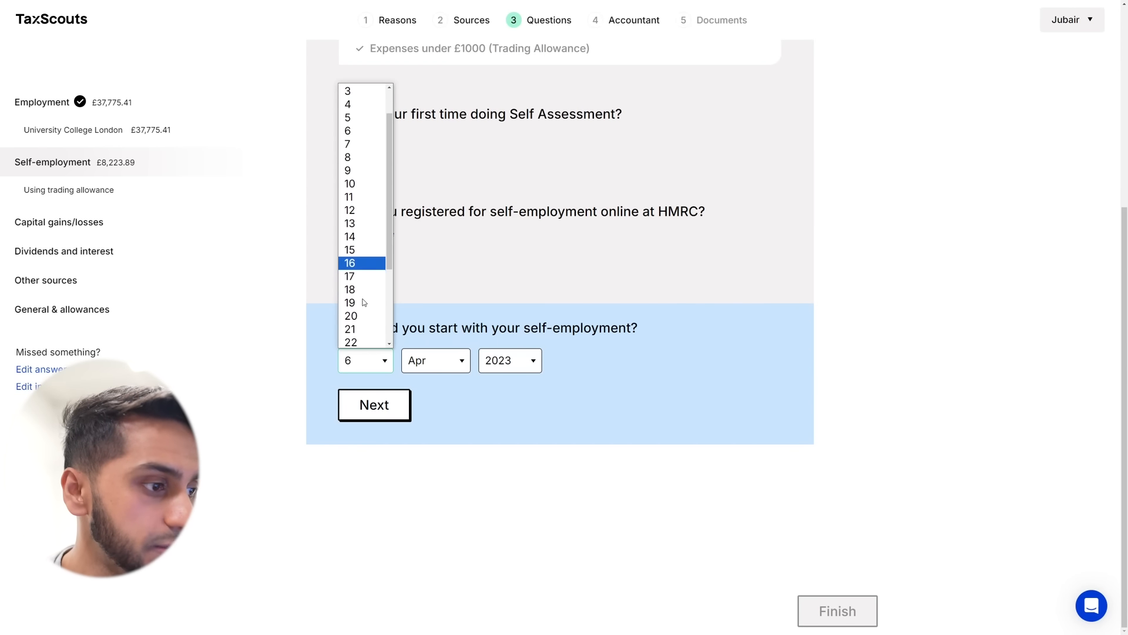
pyautogui.click(364, 327)
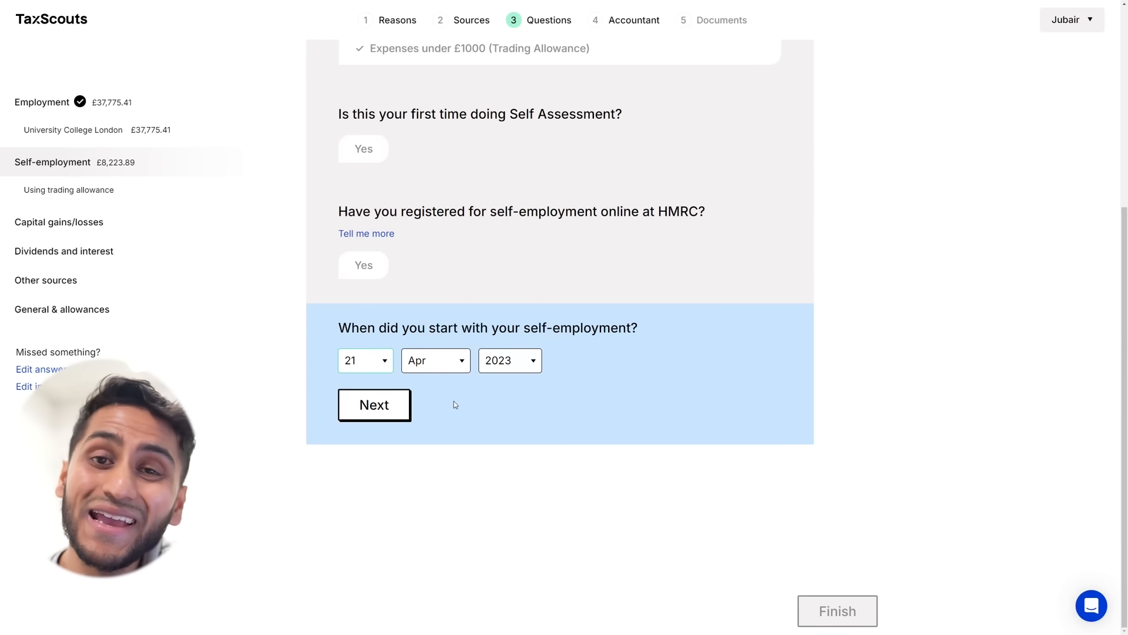
pyautogui.press('Return')
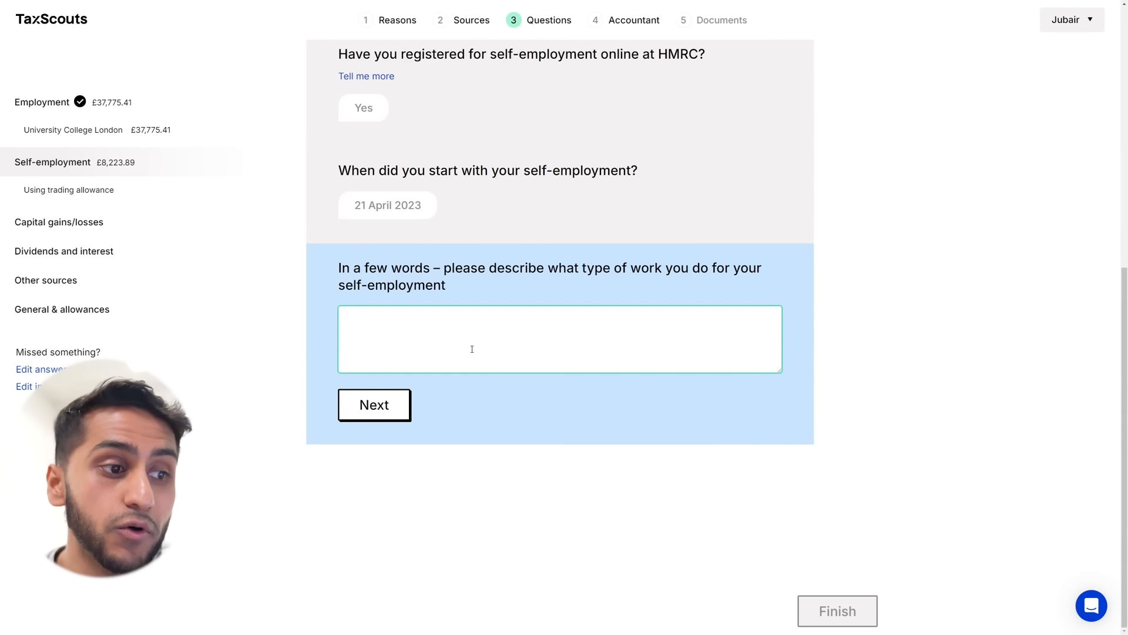
# Step: Describe the self-employed work as "Content Creator: Youtube Video Creator" and continue
pyautogui.write('Con')
pyautogui.press('BackSpace')
pyautogui.press('BackSpace')
pyautogui.press('BackSpace')
pyautogui.write('Content Creator:')
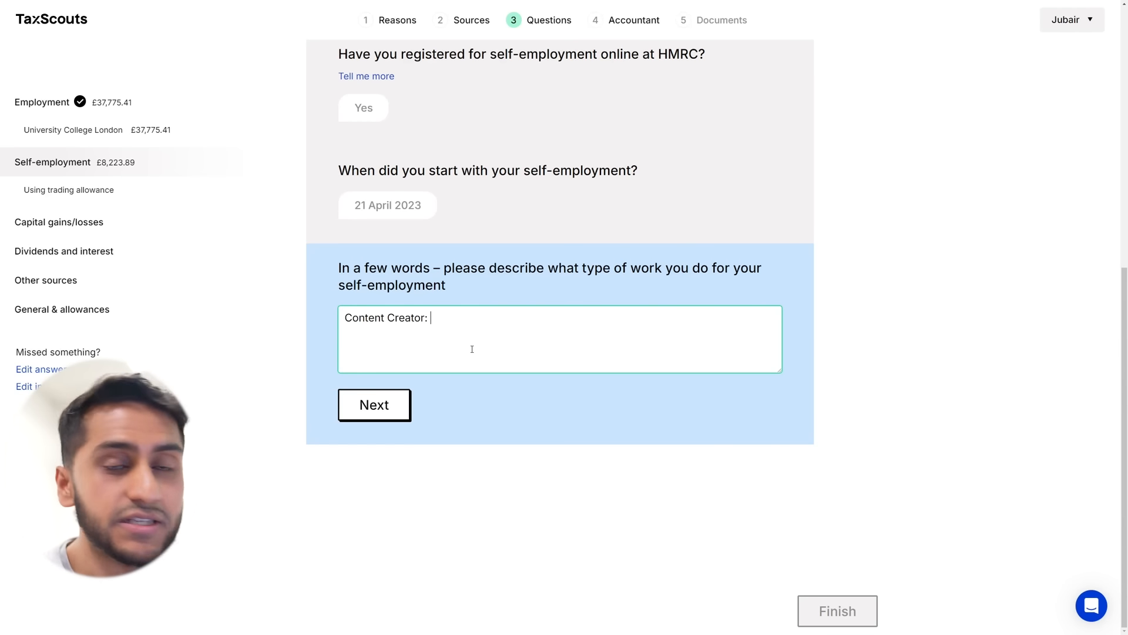
pyautogui.write('Youtube')
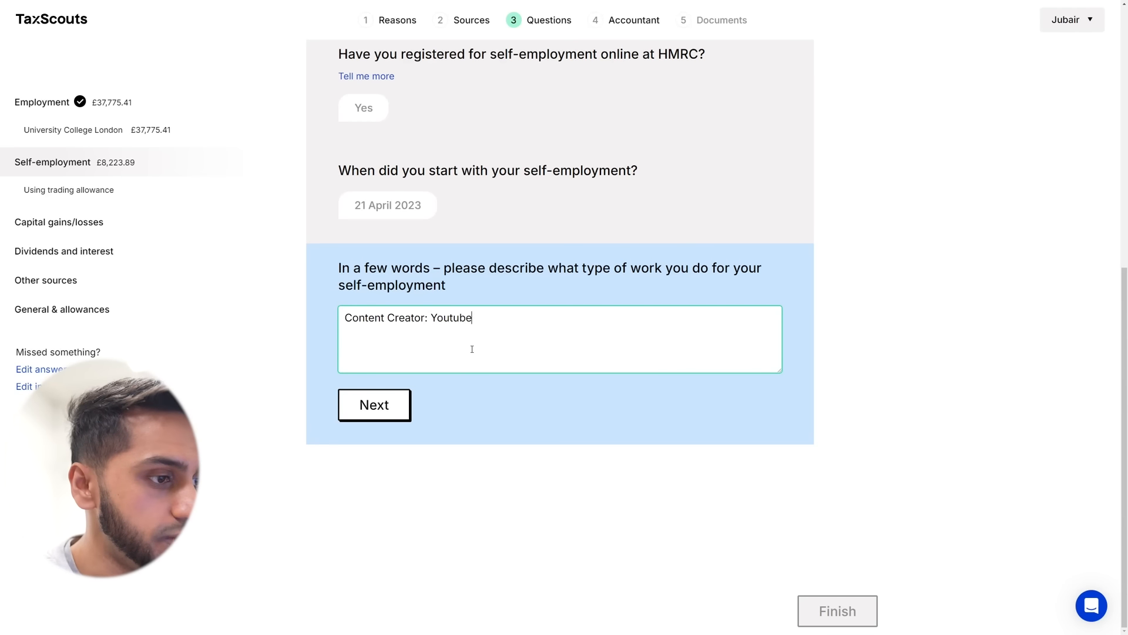
pyautogui.write(' Video Creator')
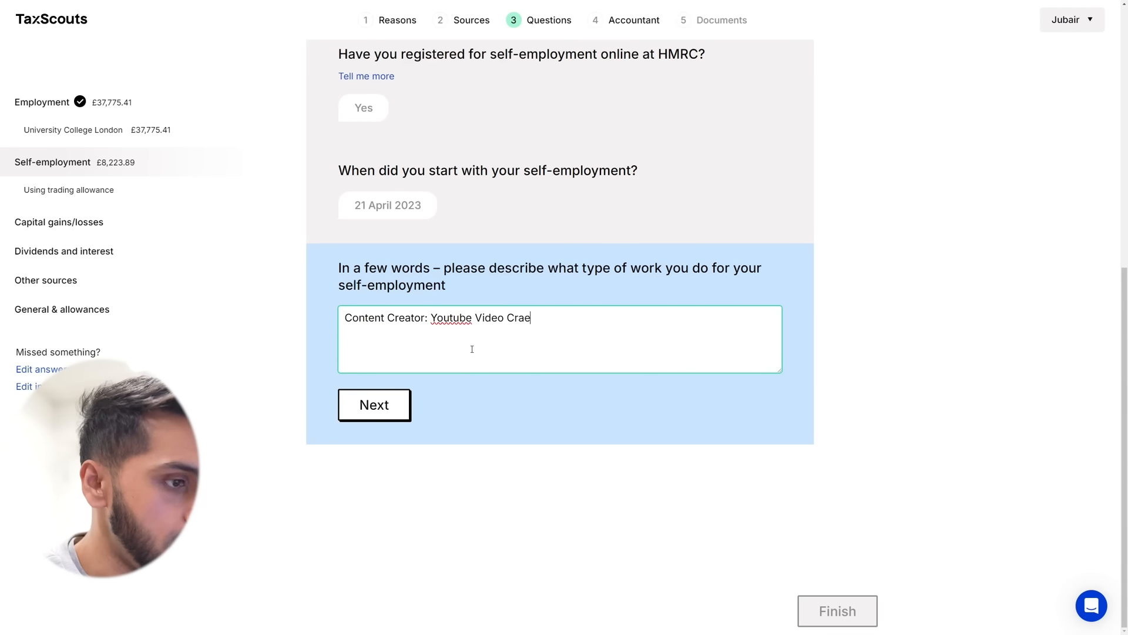
pyautogui.click(397, 404)
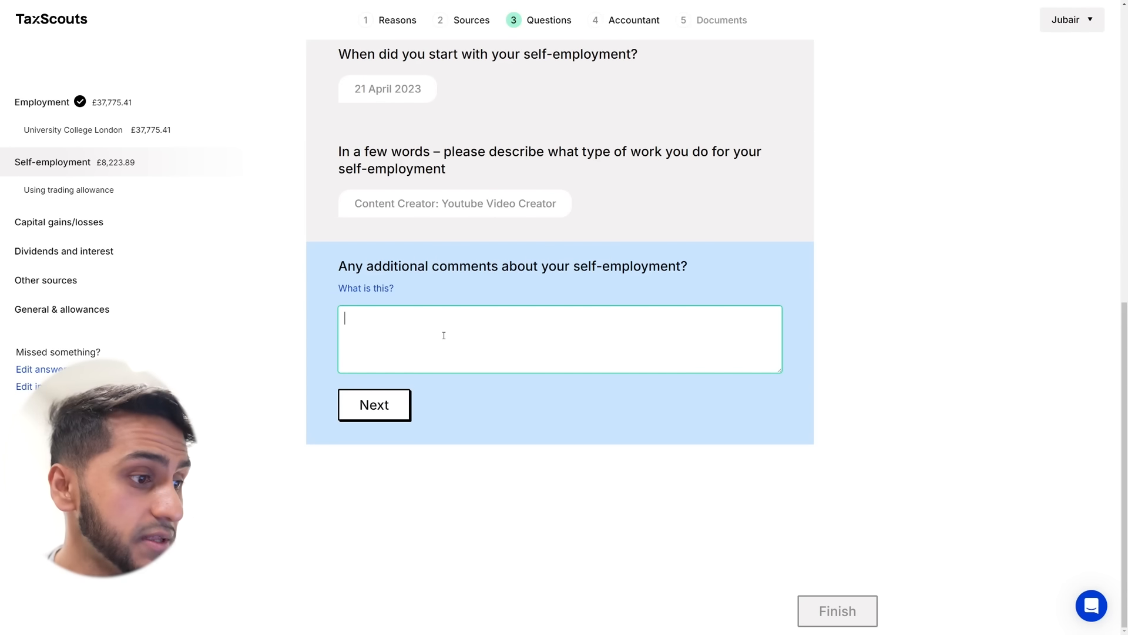
# Step: Add the self-employment comment "I make money from YouTube ads and money from affiliates." and finish the self-employment section
pyautogui.click(378, 292)
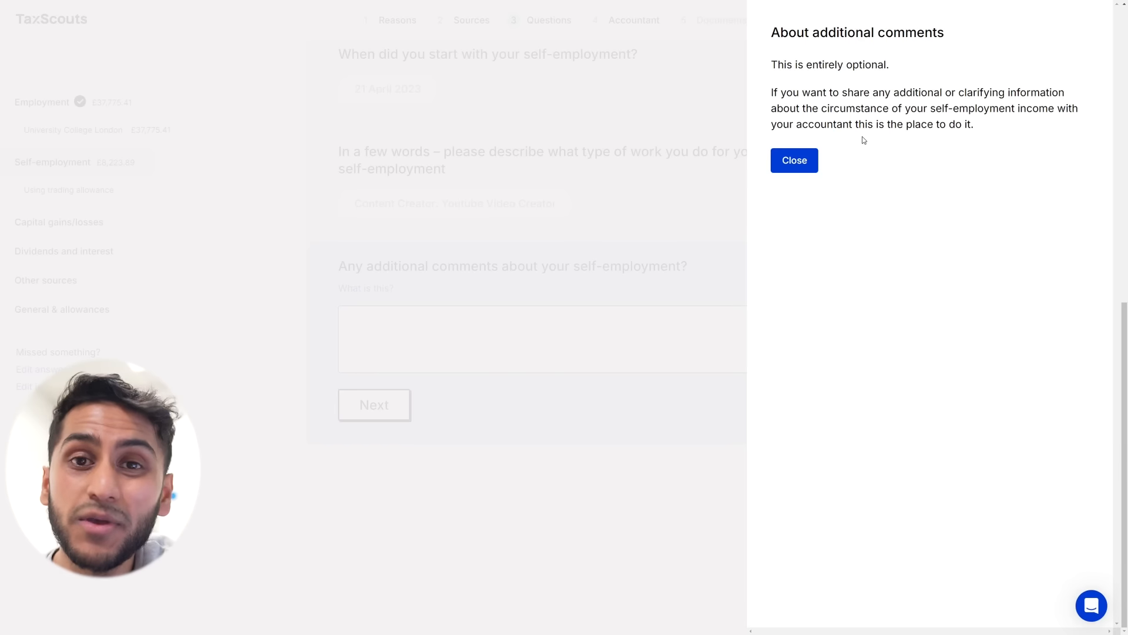
pyautogui.click(555, 369)
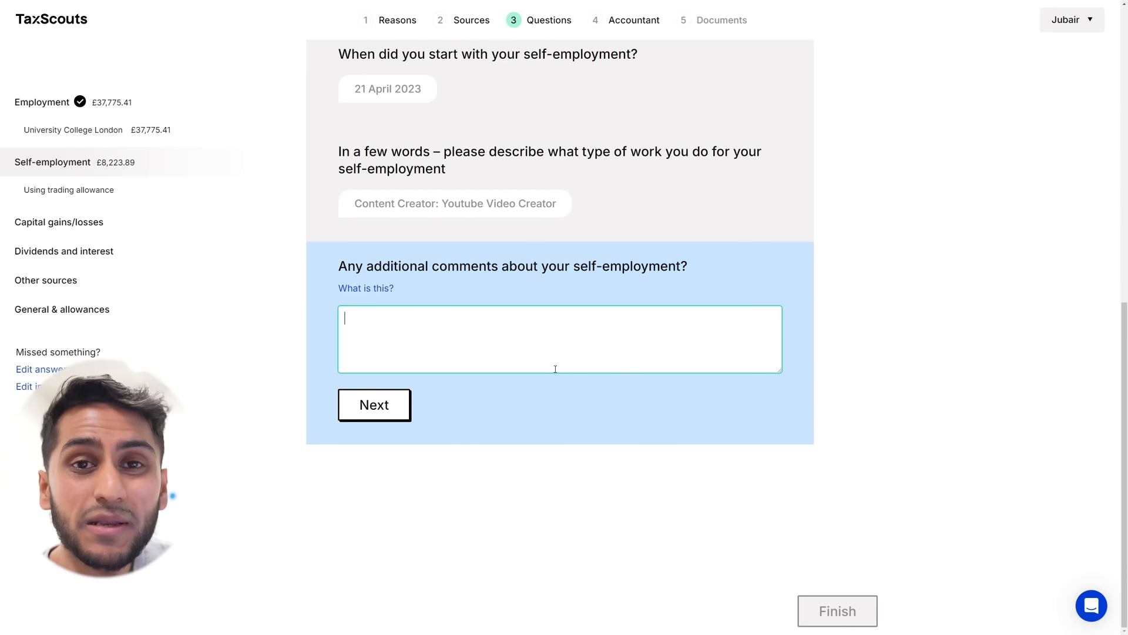
pyautogui.write('I make money from YouTube ads and money from affiliates.')
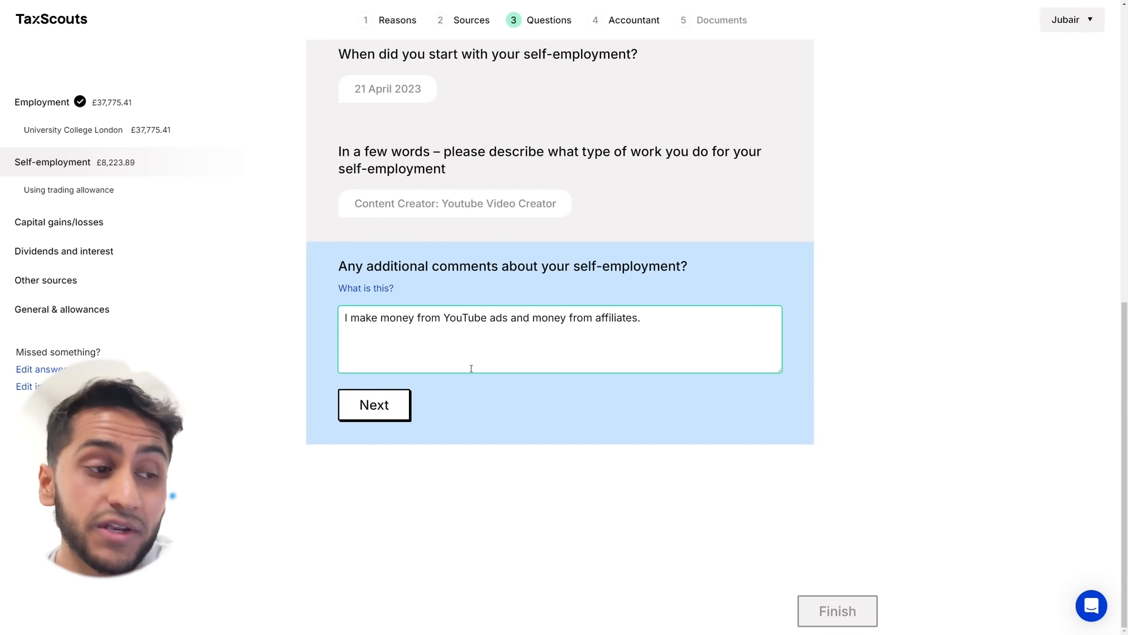
pyautogui.click(383, 415)
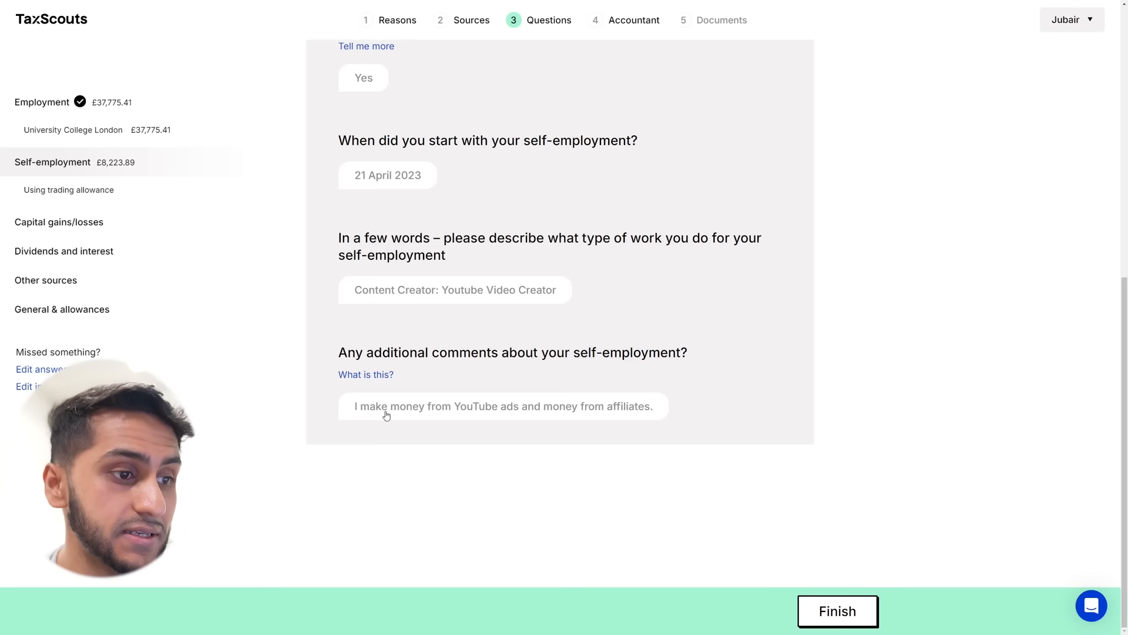
pyautogui.click(840, 608)
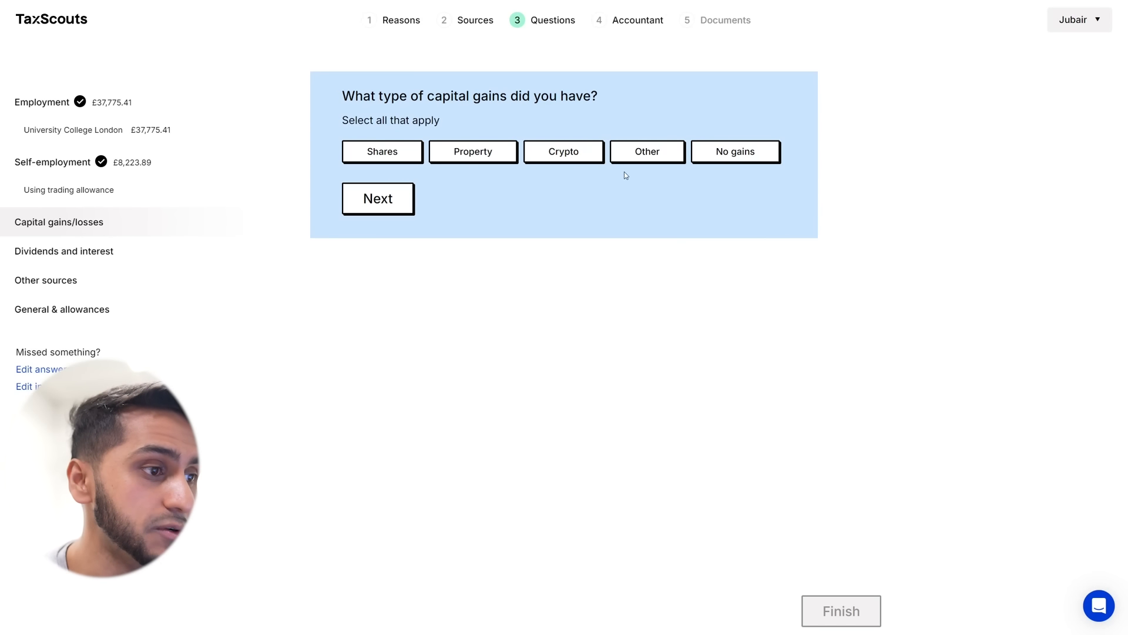
# Step: Declare capital gains from shares with a total profit of £2585.91
pyautogui.click(389, 155)
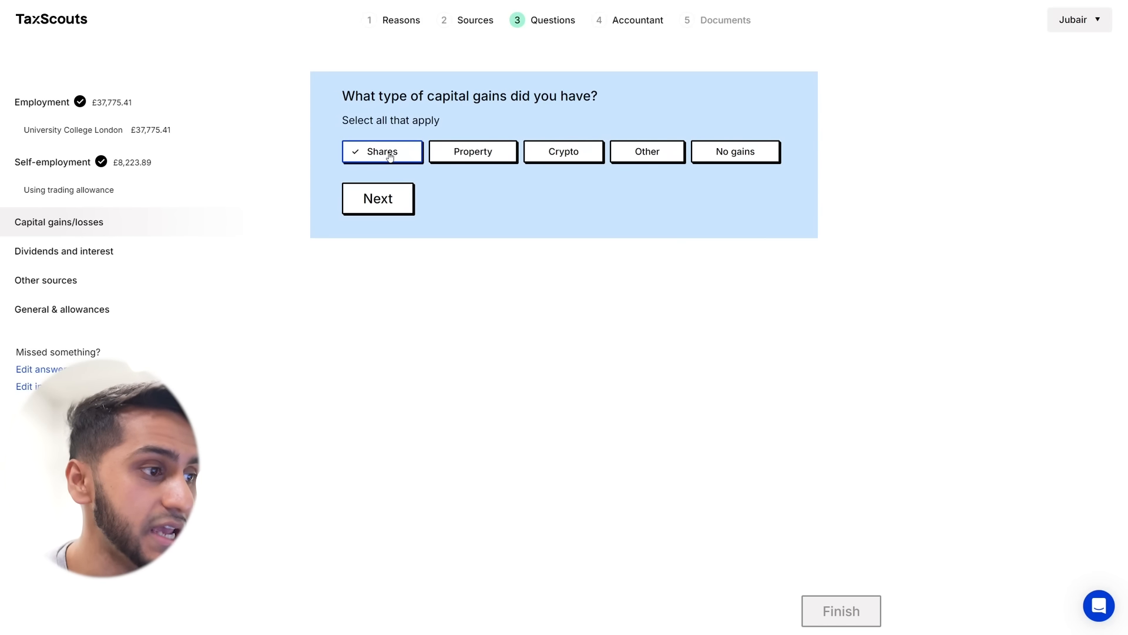
pyautogui.click(378, 203)
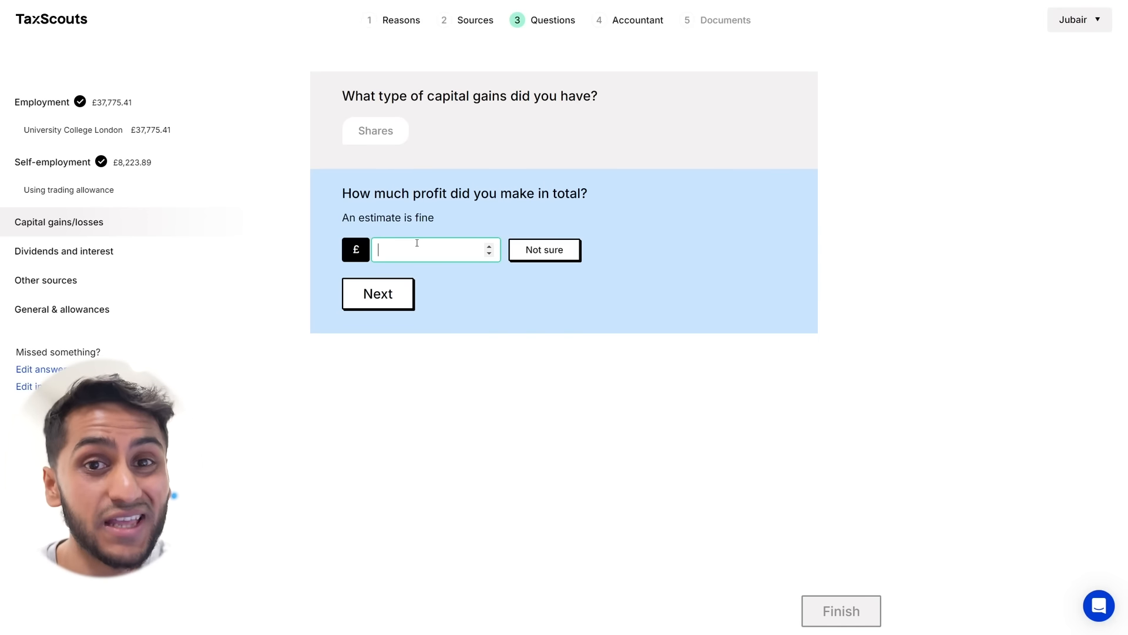
pyautogui.write('2585.91')
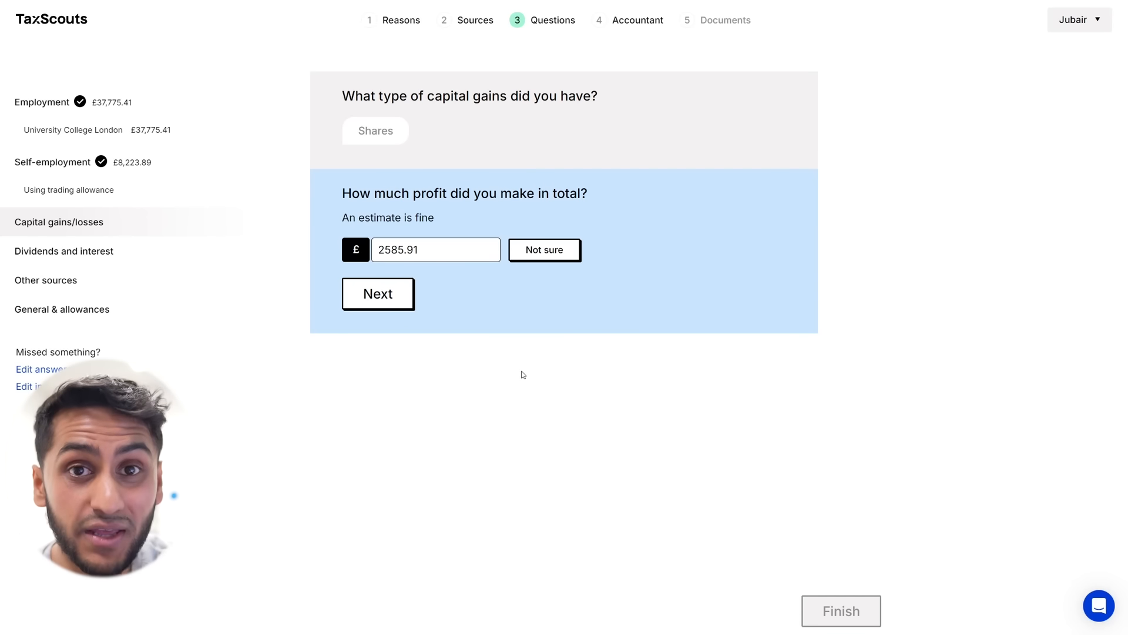
pyautogui.click(392, 304)
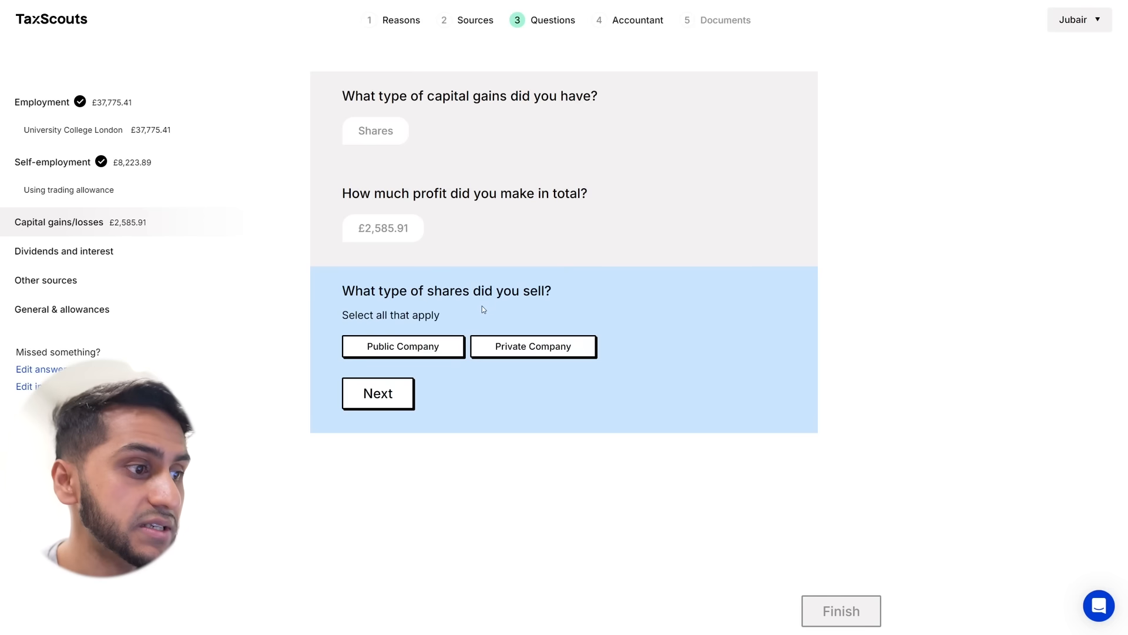
# Step: Specify Public Company shares not reported through the Real Time Capital Gains Tax Service, and confirm having transaction records
pyautogui.click(453, 347)
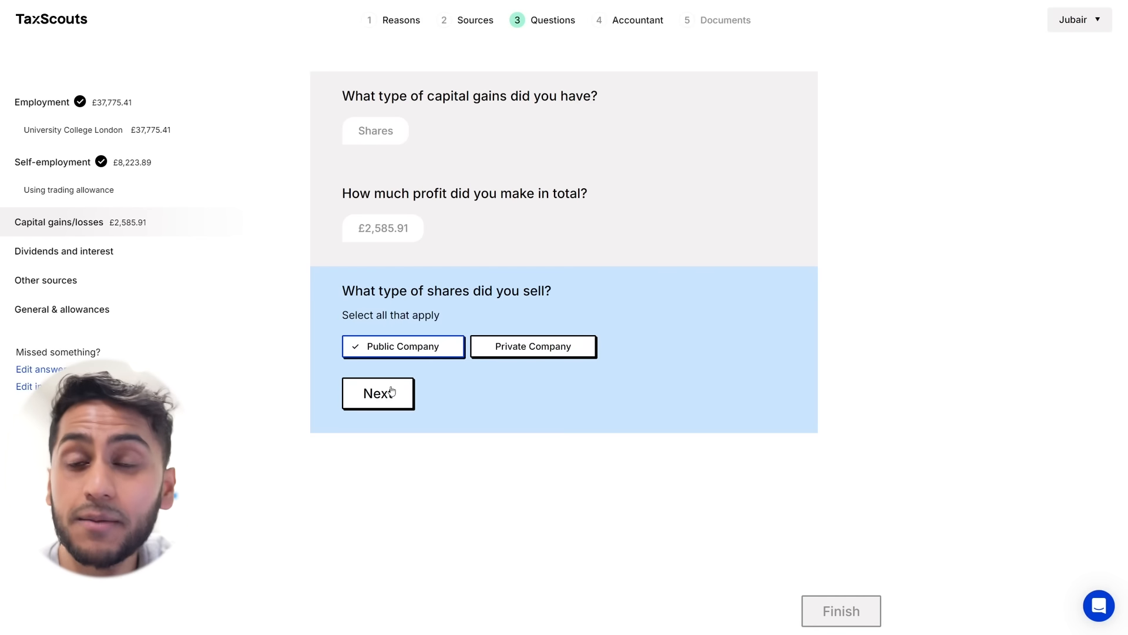
pyautogui.click(392, 392)
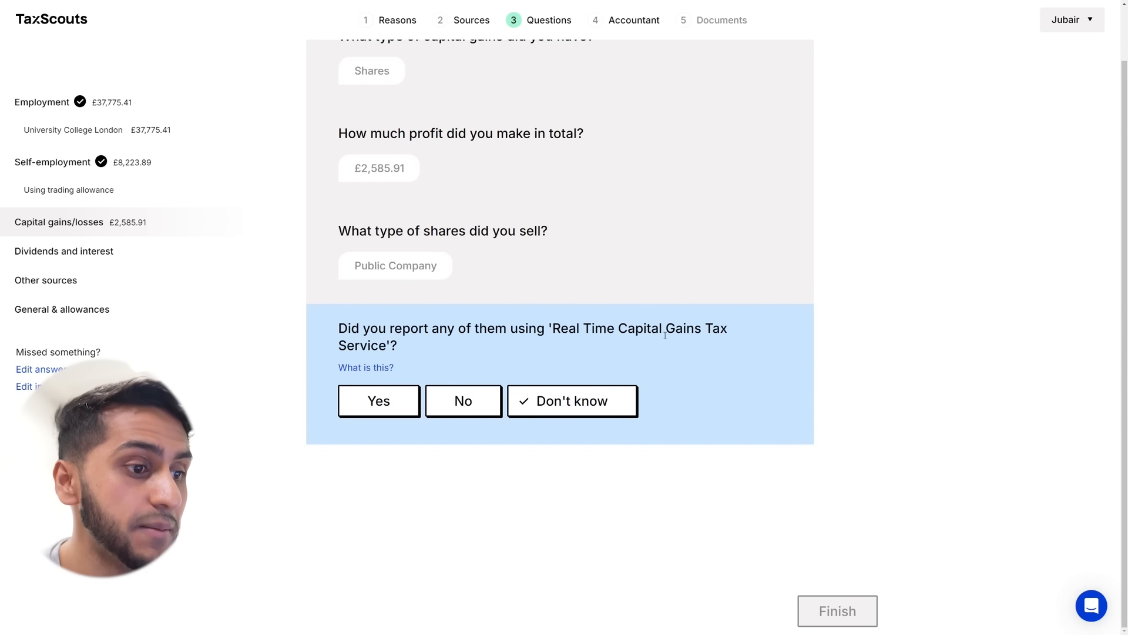
pyautogui.click(463, 402)
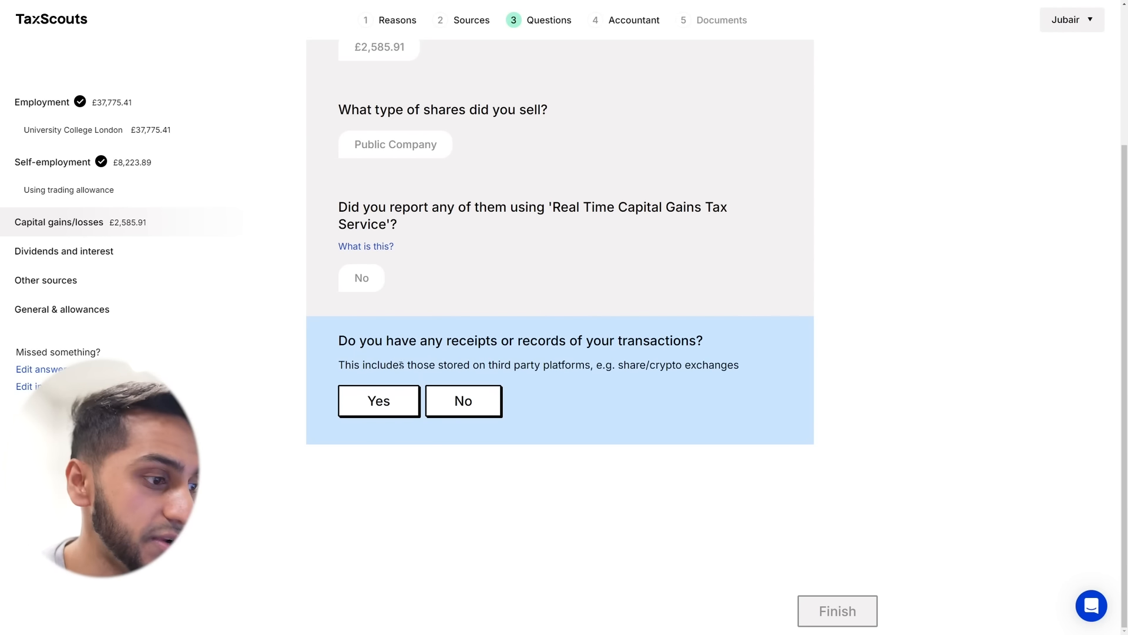
pyautogui.click(380, 400)
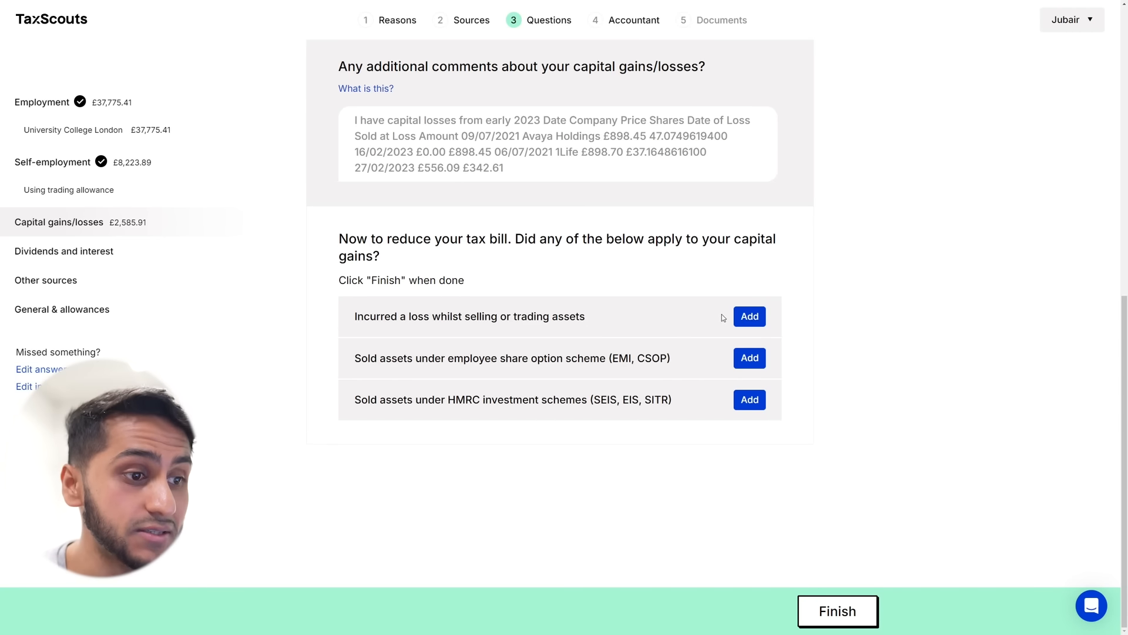
# Step: Add a shares loss incurred whilst selling or trading assets, leaving its amount blank, and finish the capital gains section
pyautogui.click(750, 317)
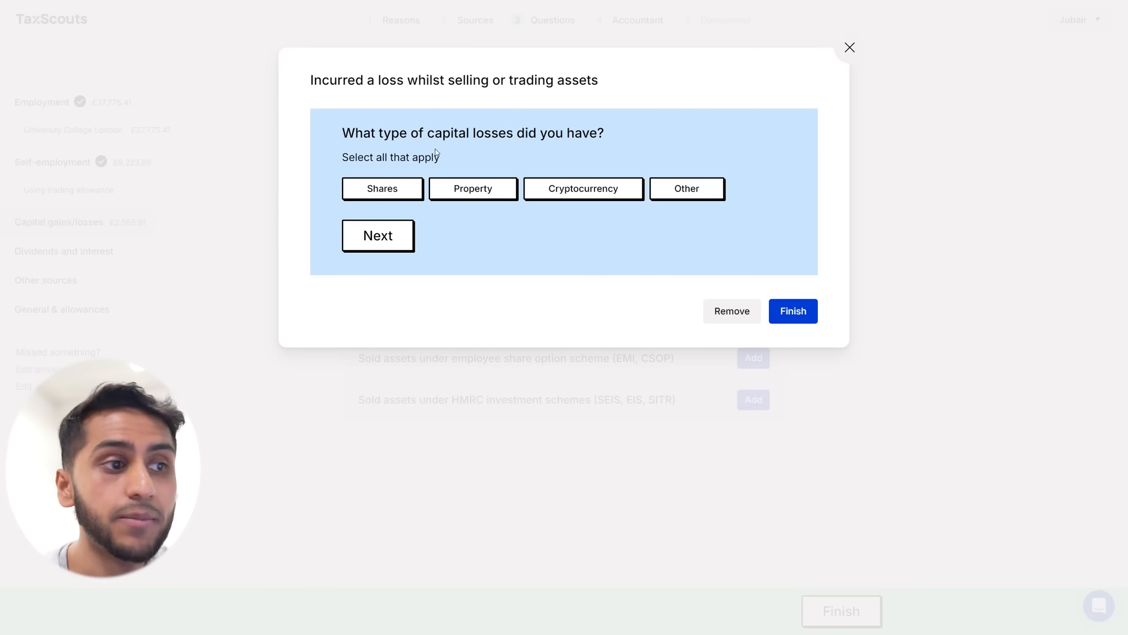
pyautogui.click(391, 188)
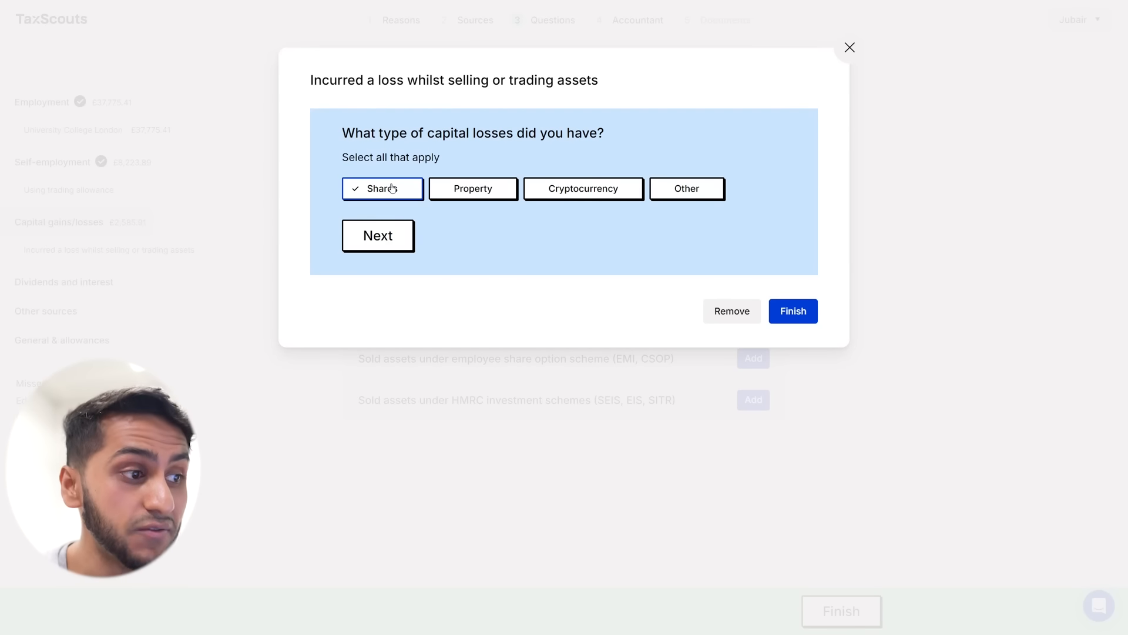
pyautogui.click(384, 241)
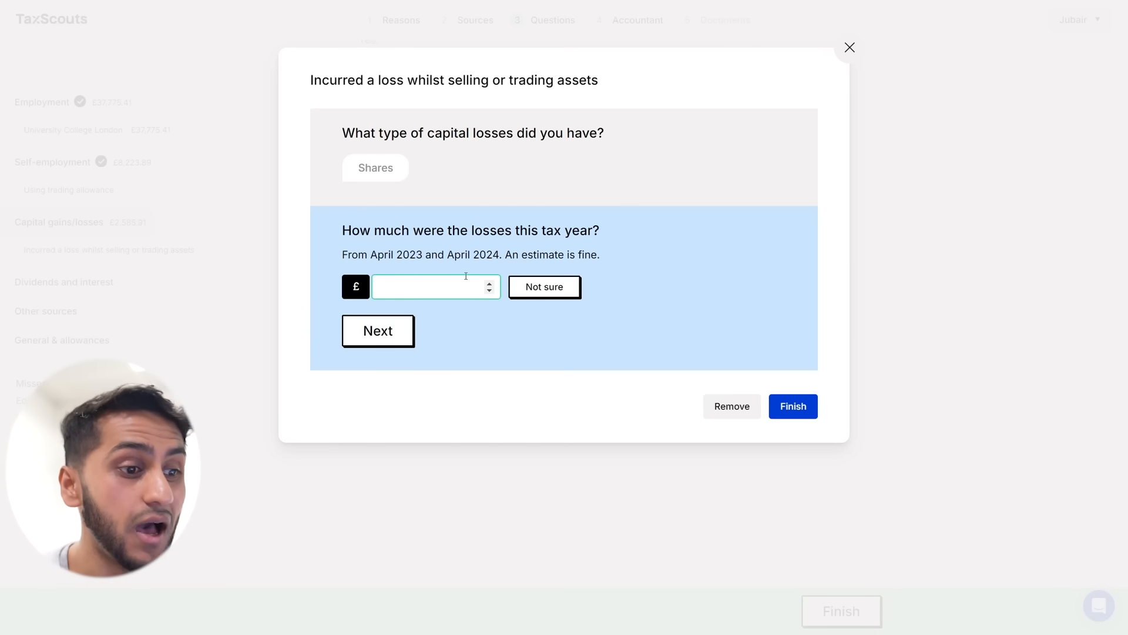
pyautogui.click(810, 412)
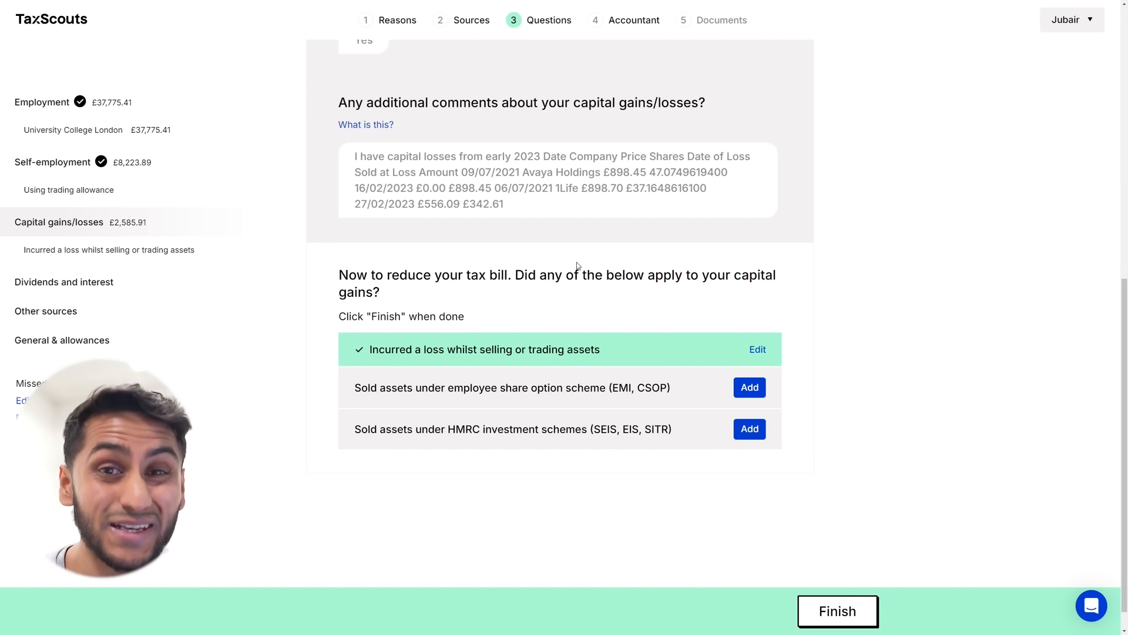
pyautogui.click(844, 611)
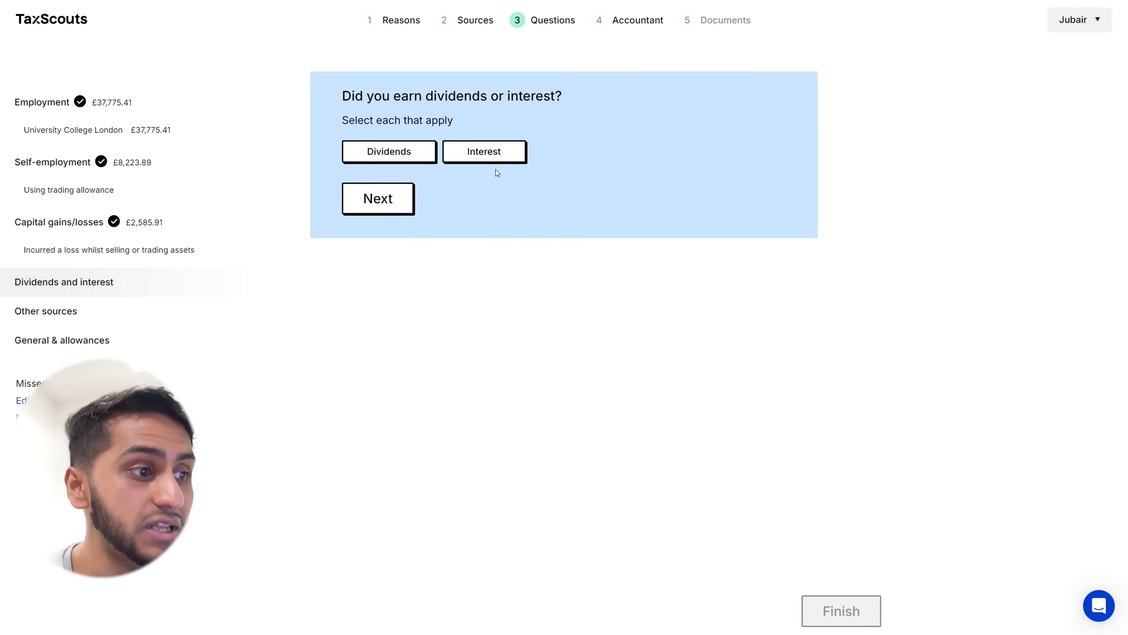
# Step: Declare both dividends and interest as earned, and set the UK as the source of the interest
pyautogui.click(416, 157)
pyautogui.click(468, 156)
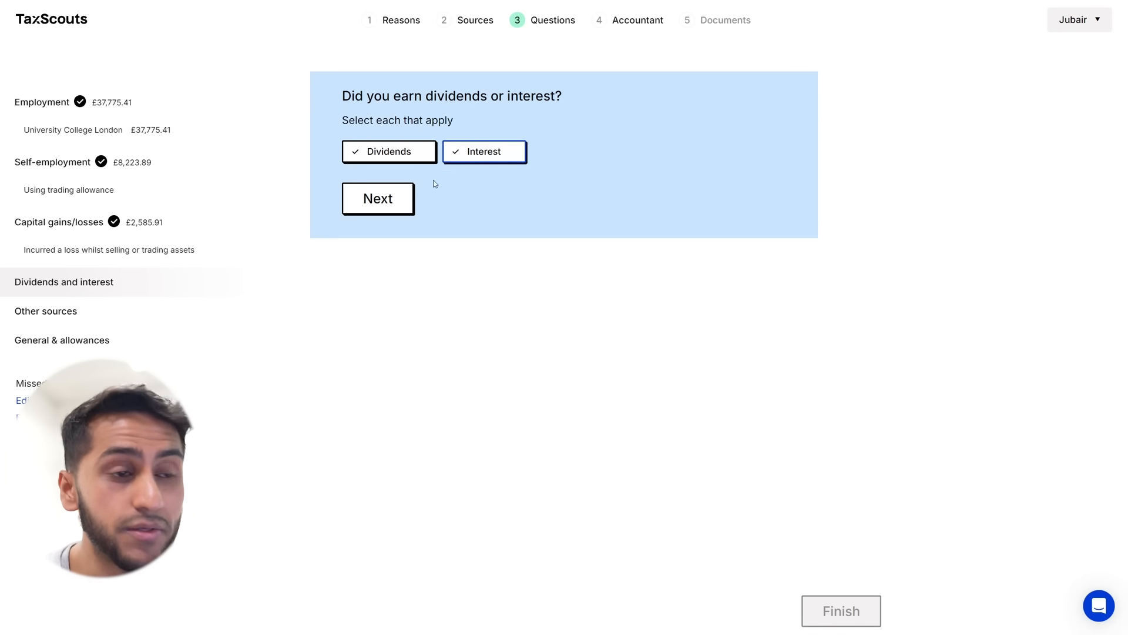
pyautogui.click(399, 201)
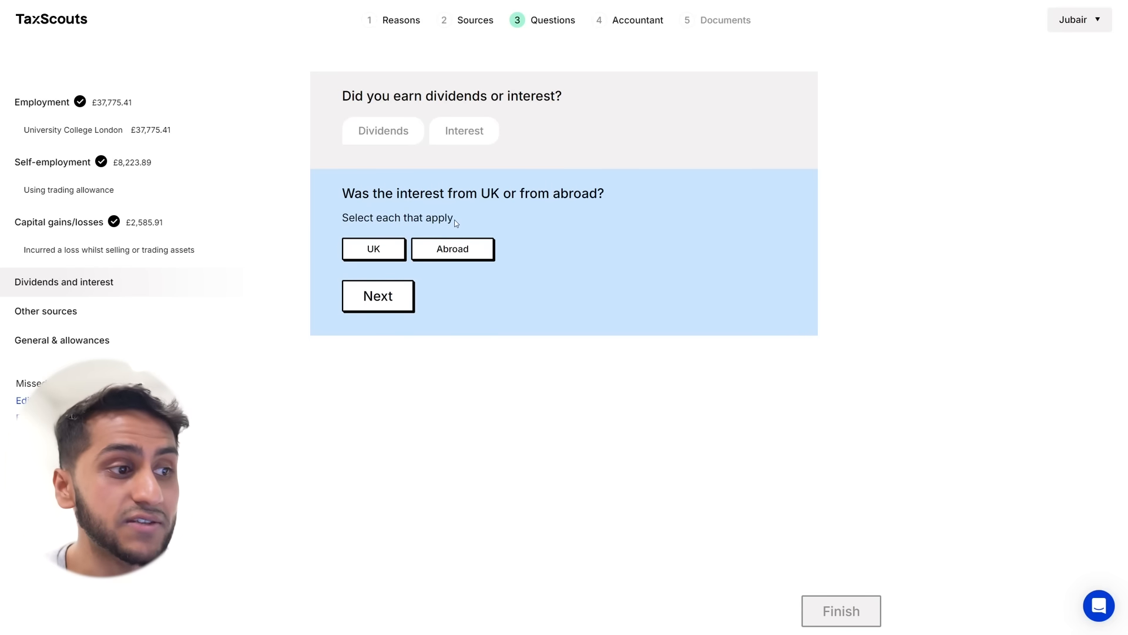
pyautogui.click(389, 252)
pyautogui.click(382, 300)
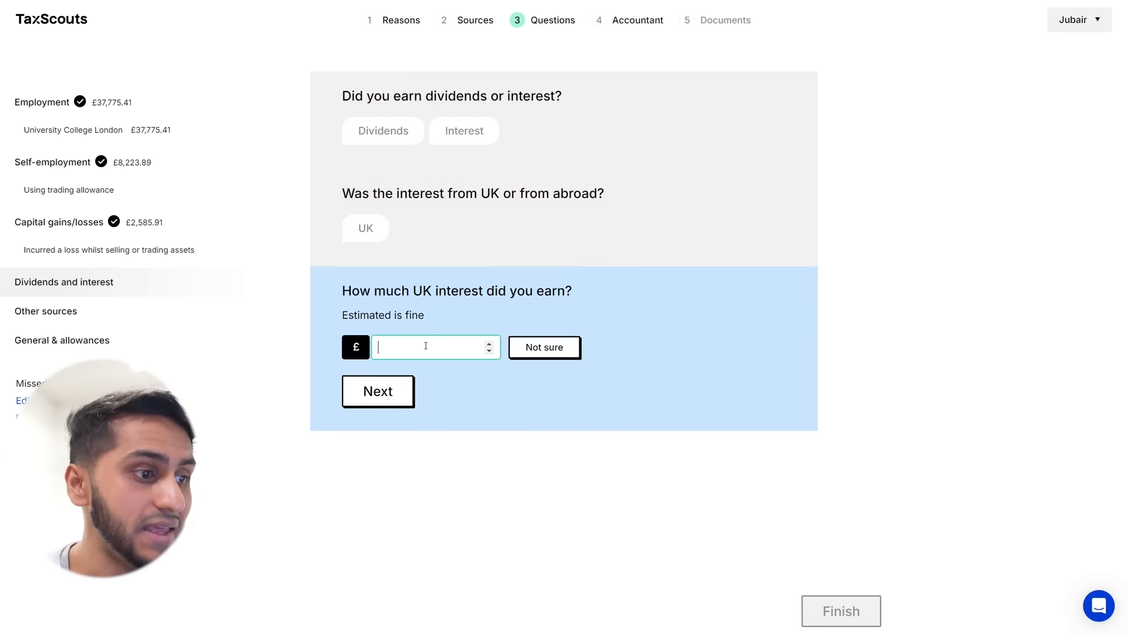
# Step: Declare £289.97 of UK interest, set the dividend sources to UK and Abroad, and enter £403.75 of UK dividends
pyautogui.write('289.97')
pyautogui.click(448, 385)
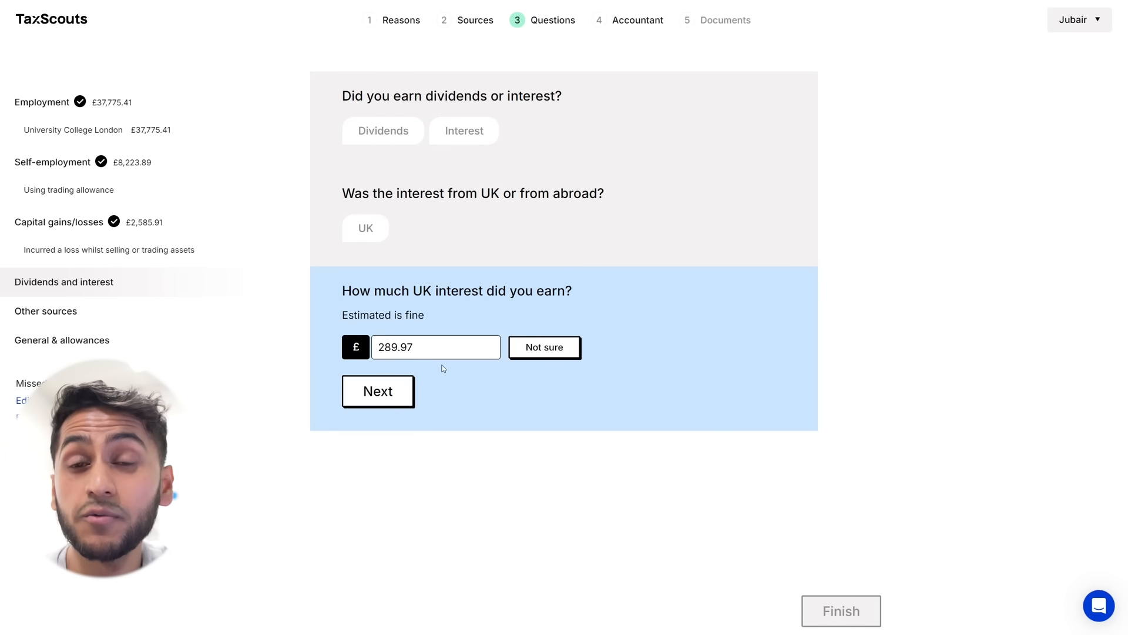
pyautogui.click(406, 392)
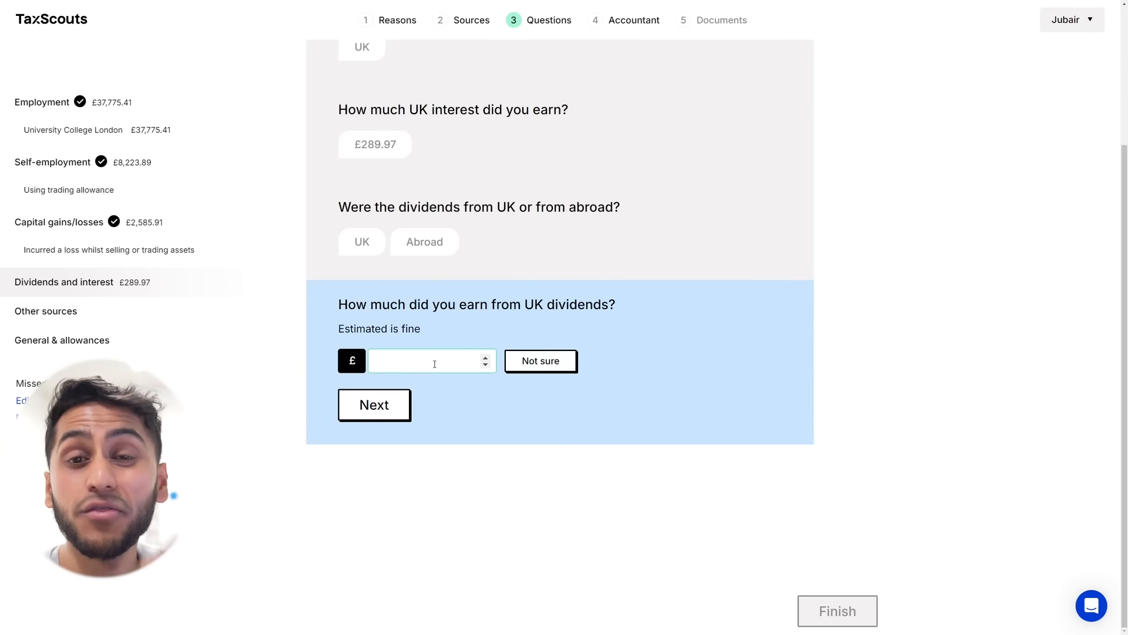
pyautogui.write('403.75')
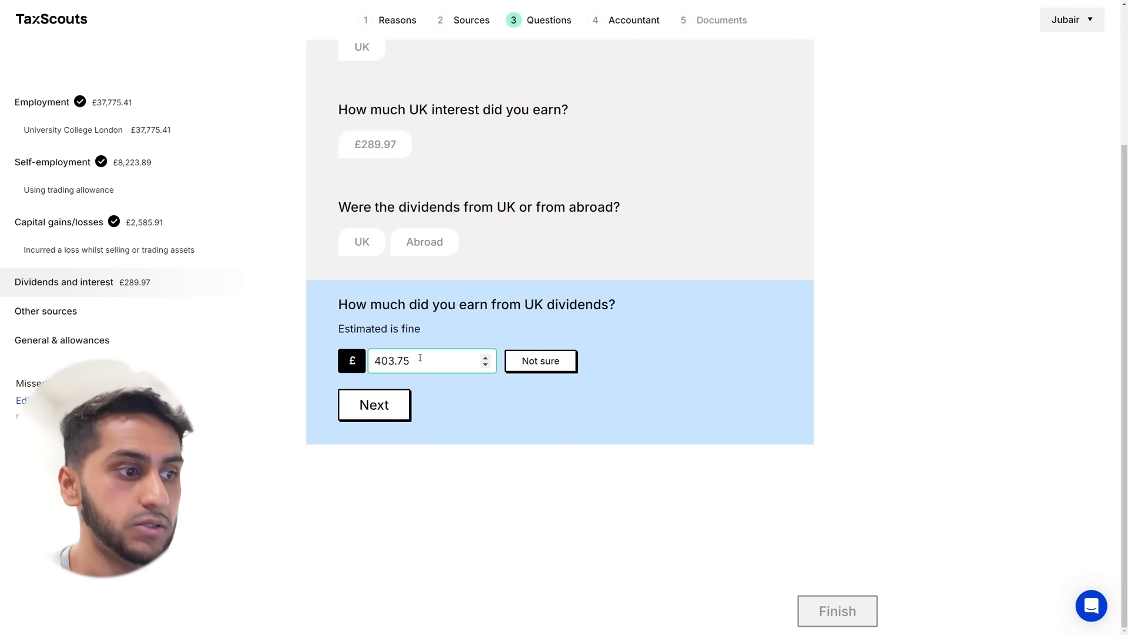
pyautogui.click(385, 405)
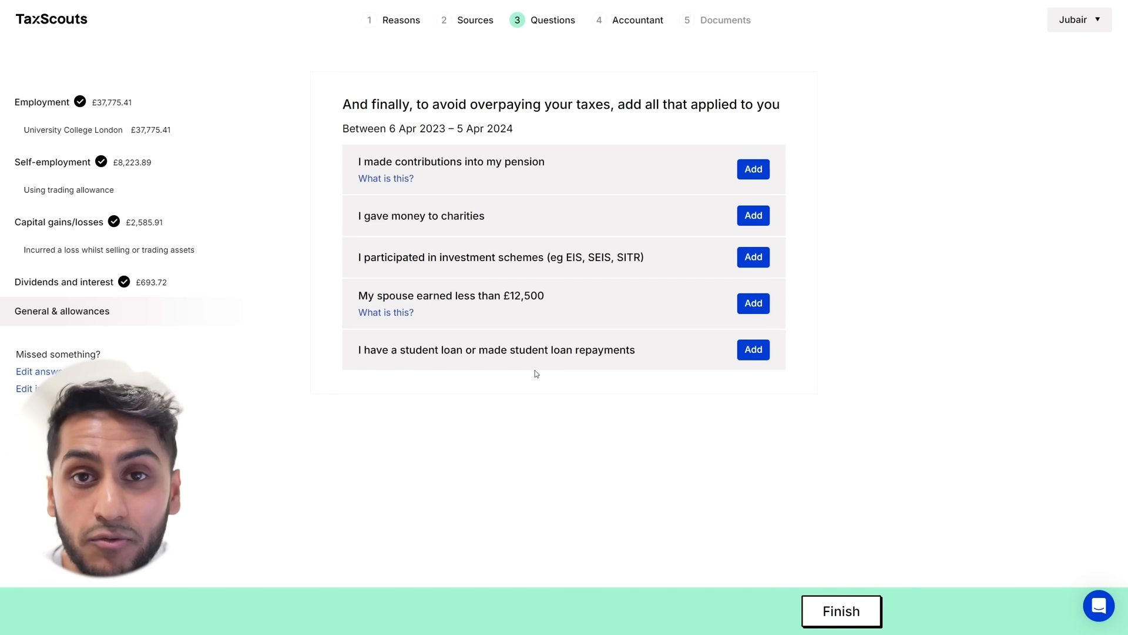
# Step: Add student loan repayments as already started on Plan 2, deducted from salary, with £1373 repaid last year, and finish the questionnaire
pyautogui.click(758, 351)
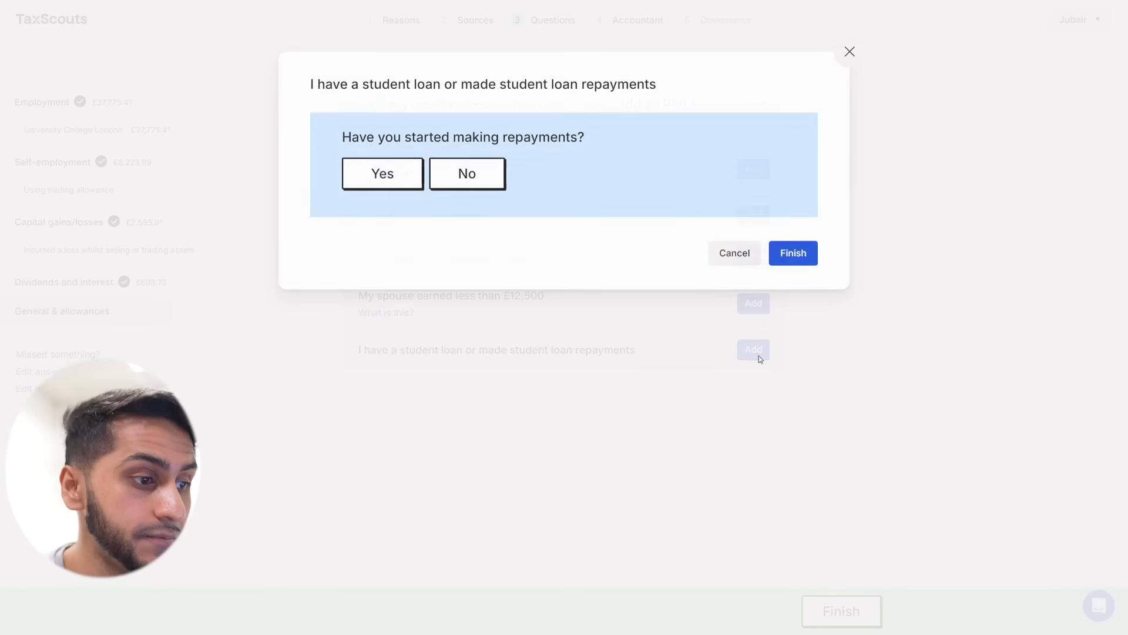
pyautogui.click(386, 174)
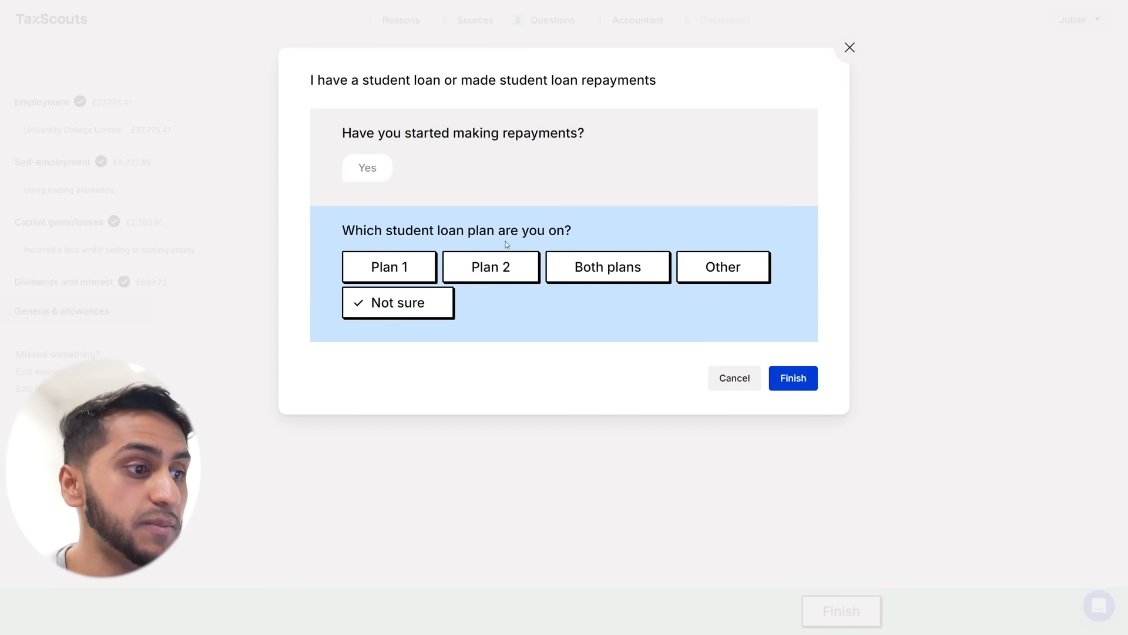
pyautogui.click(498, 269)
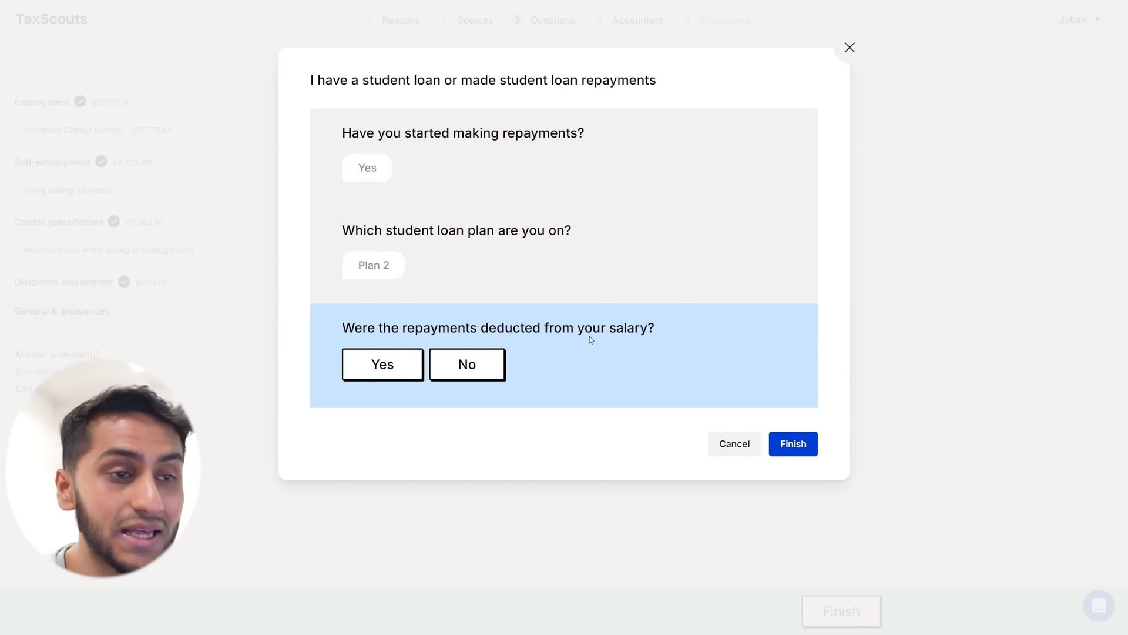
pyautogui.click(391, 367)
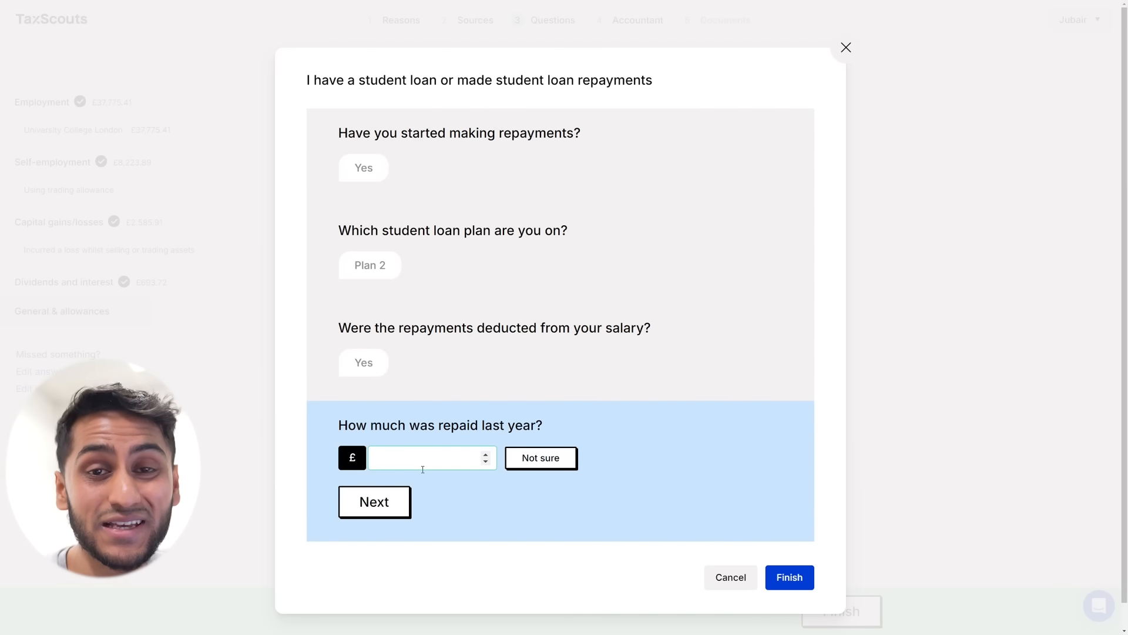
pyautogui.click(422, 464)
pyautogui.write('1373')
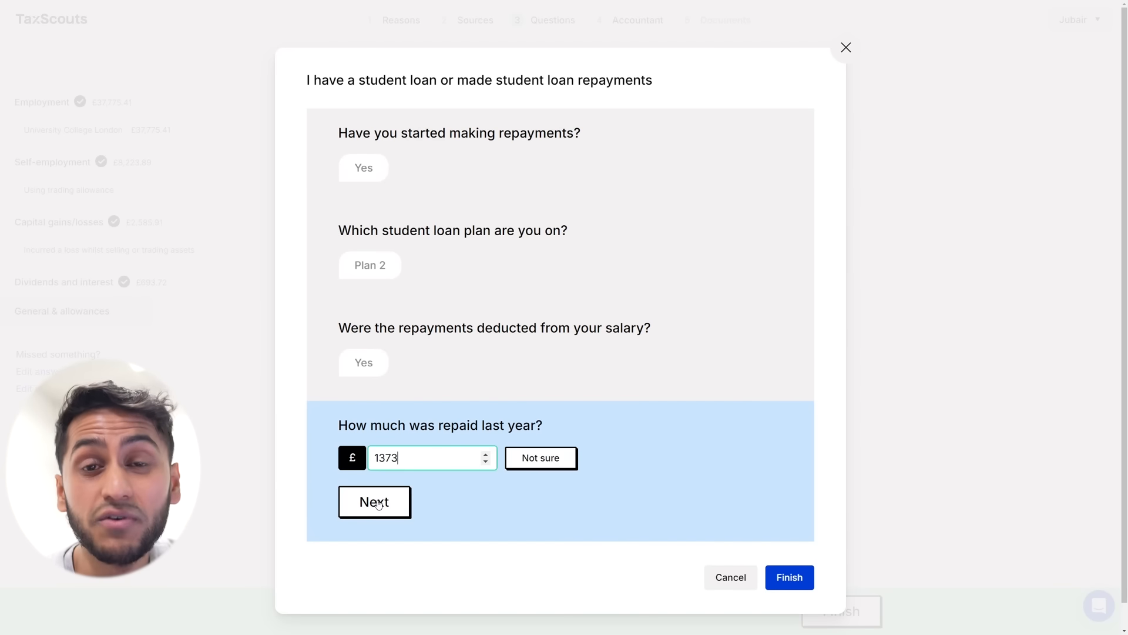
pyautogui.click(377, 503)
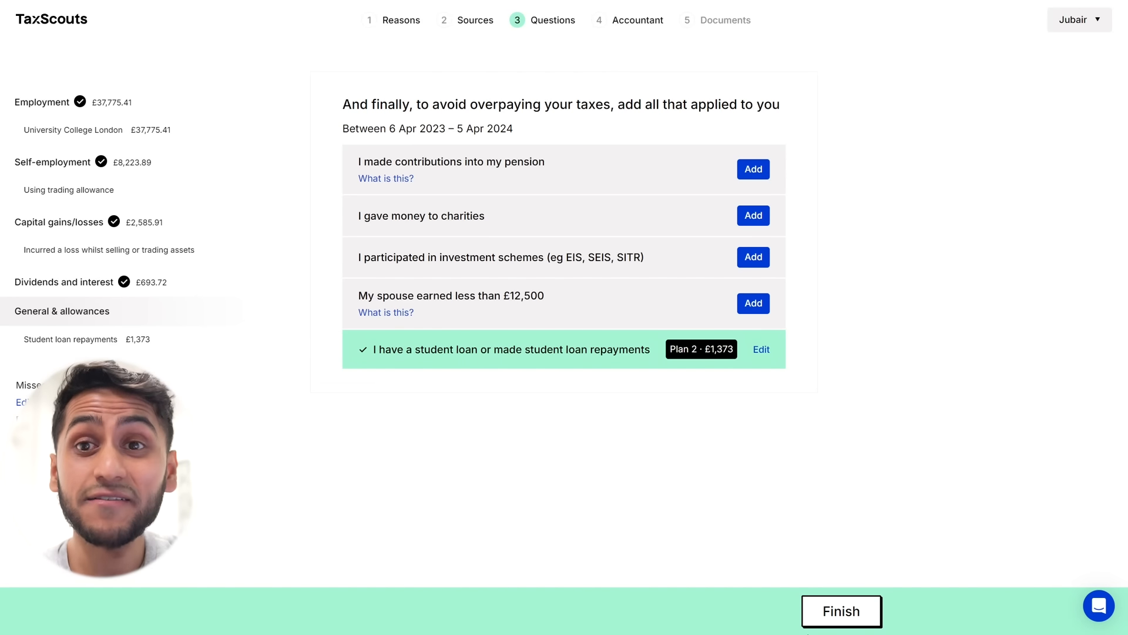
pyautogui.click(834, 614)
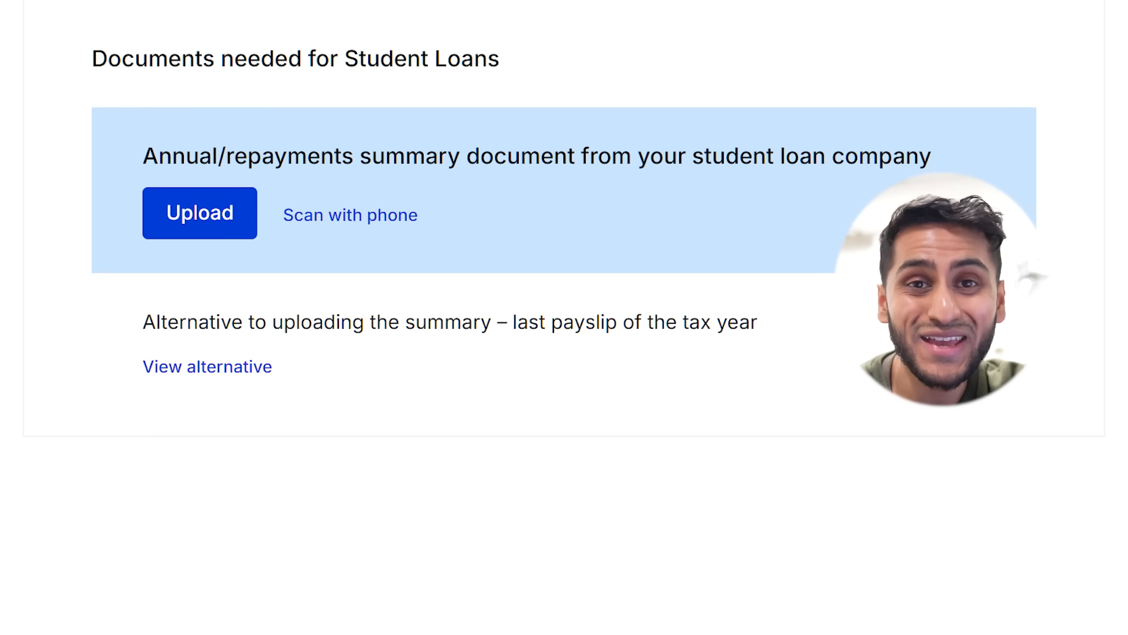
# Step: Show the alternative documents accepted instead of the student loan annual repayments summary
pyautogui.click(207, 366)
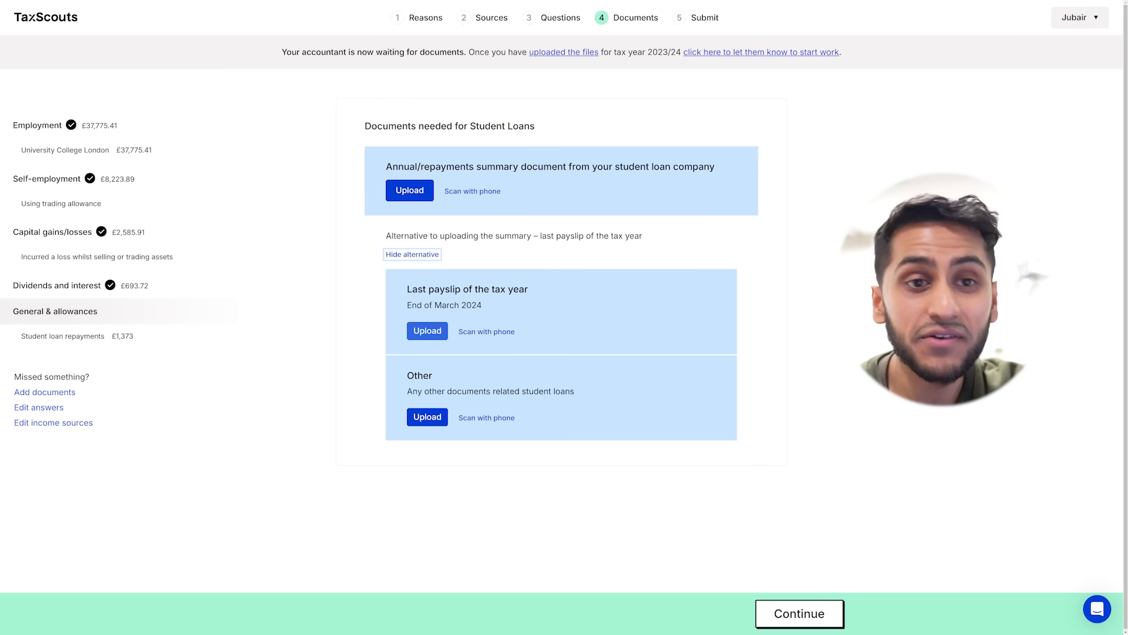